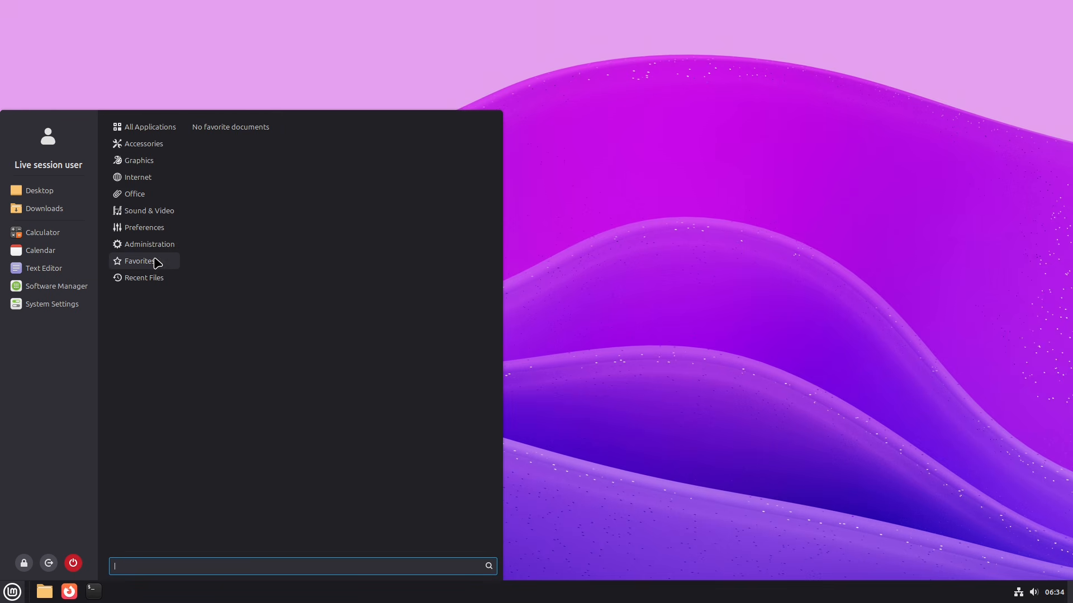
Open the Themes section of System Settings and set the desktop theme's appearance to Dark
{"action": "left_click", "coordinate": [32, 309]}
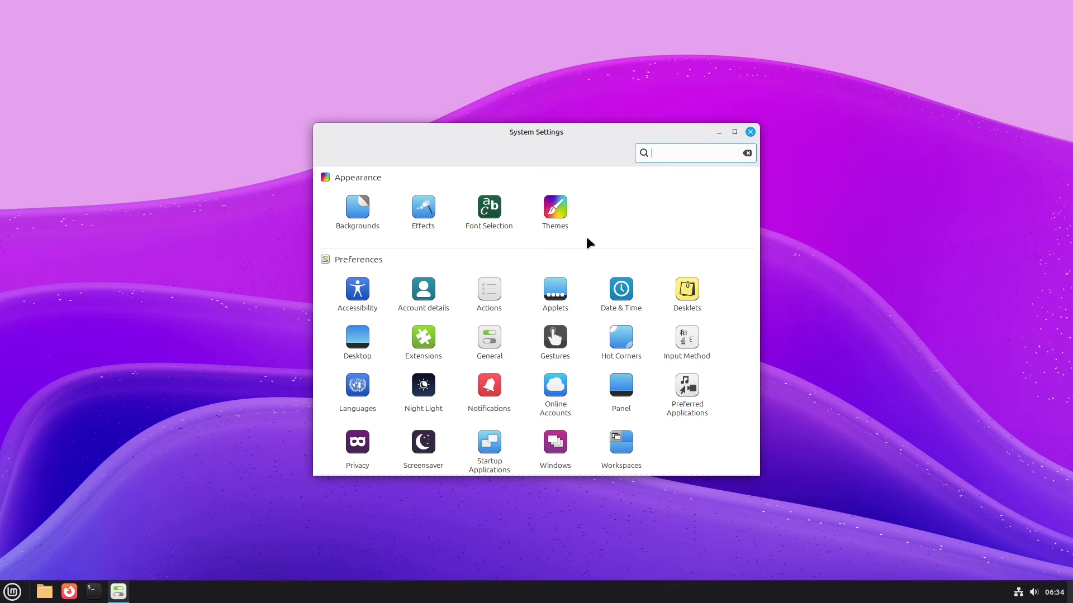
{"action": "left_click", "coordinate": [543, 211]}
{"action": "left_click", "coordinate": [734, 132]}
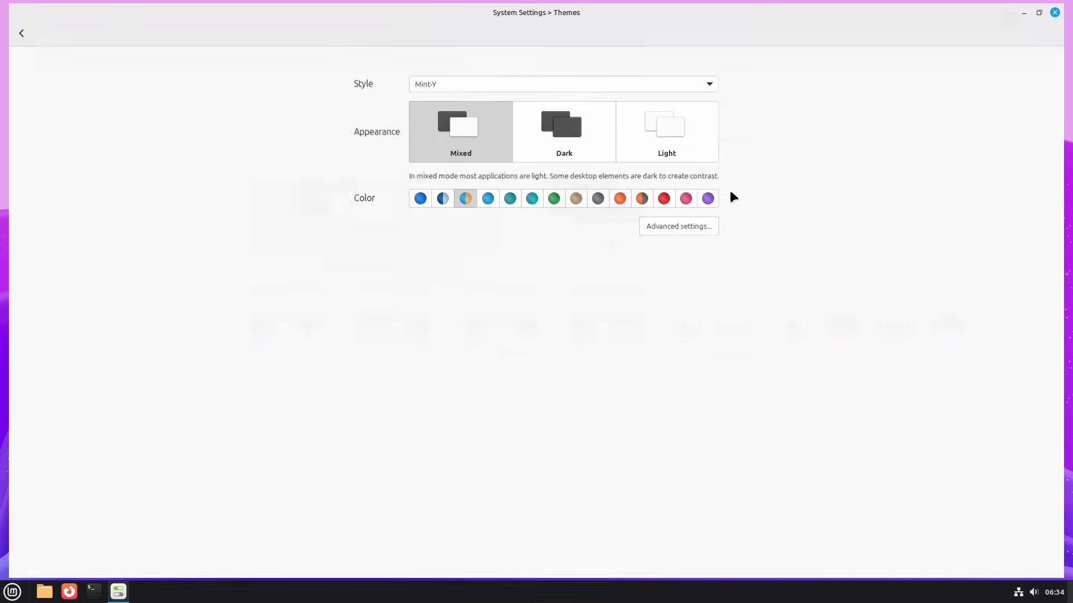
{"action": "left_click", "coordinate": [553, 123]}
Look through the additional downloadable desktop themes in the advanced theme settings and return to the main settings overview
{"action": "left_click", "coordinate": [692, 225]}
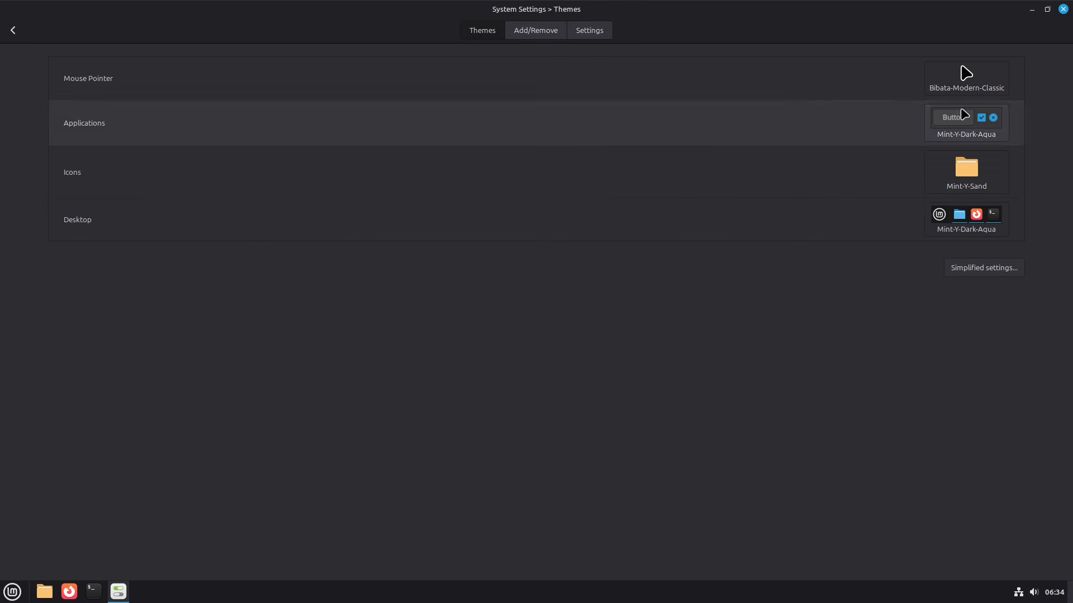
{"action": "left_click", "coordinate": [550, 34]}
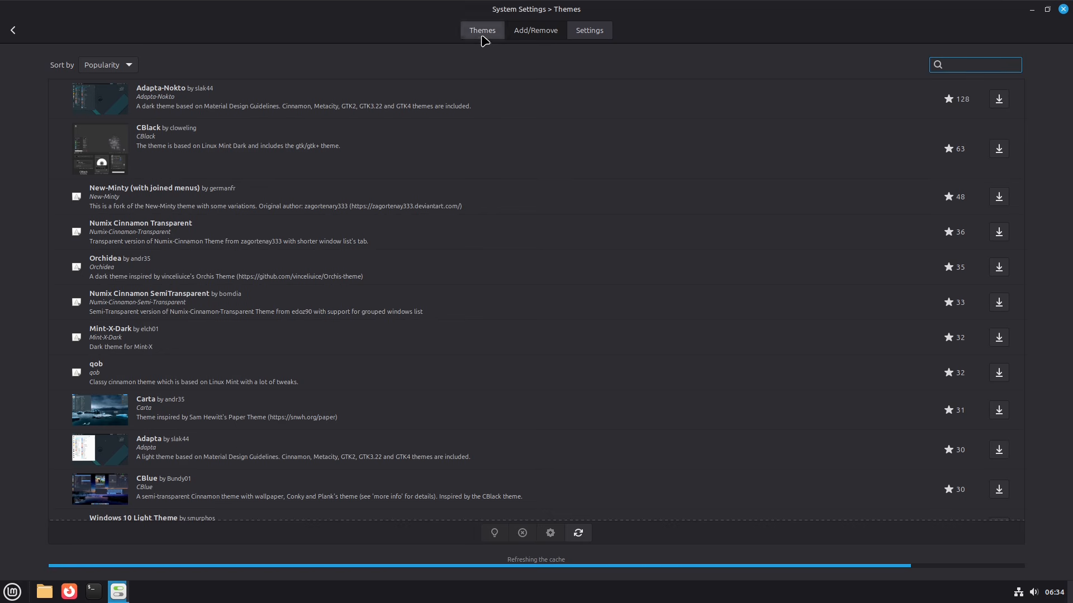
{"action": "left_click", "coordinate": [530, 347]}
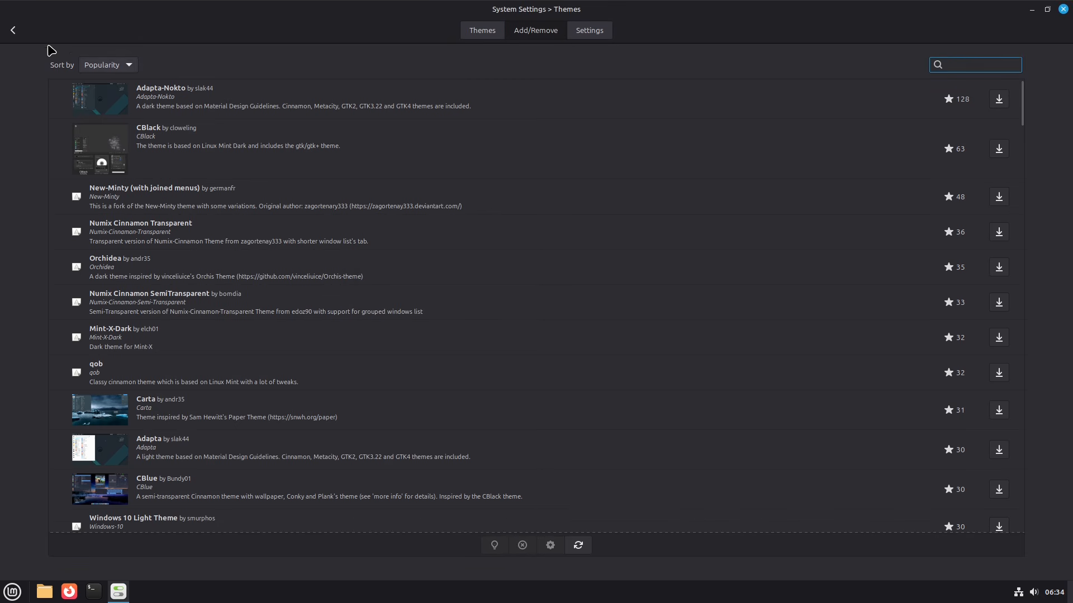
{"action": "left_click", "coordinate": [13, 30]}
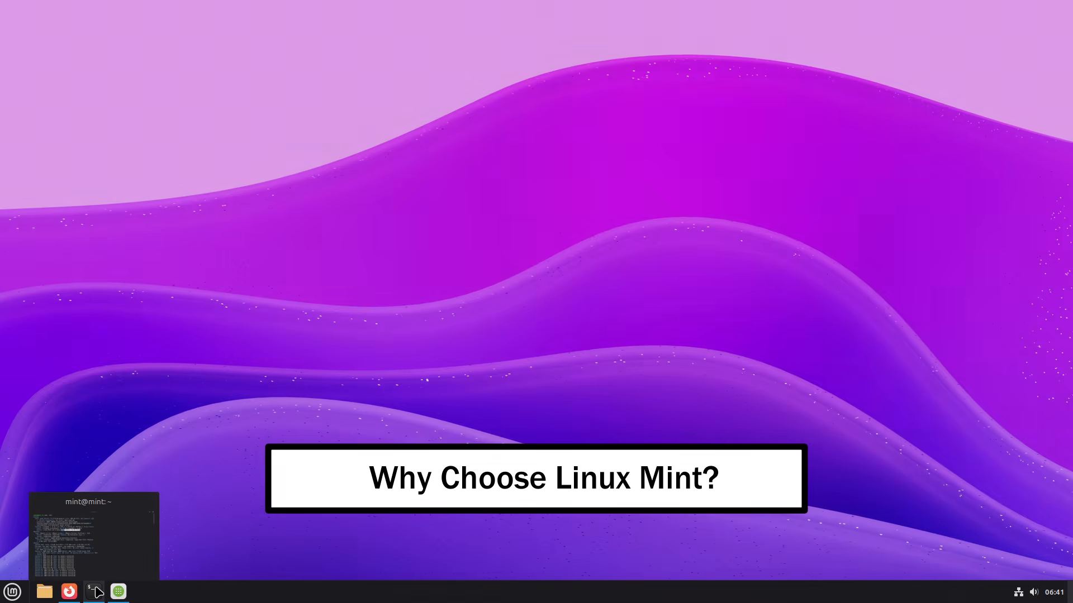
Switch to the terminal, highlight the Distro line in the inxi output, and minimize the terminal window
{"action": "left_click", "coordinate": [95, 591]}
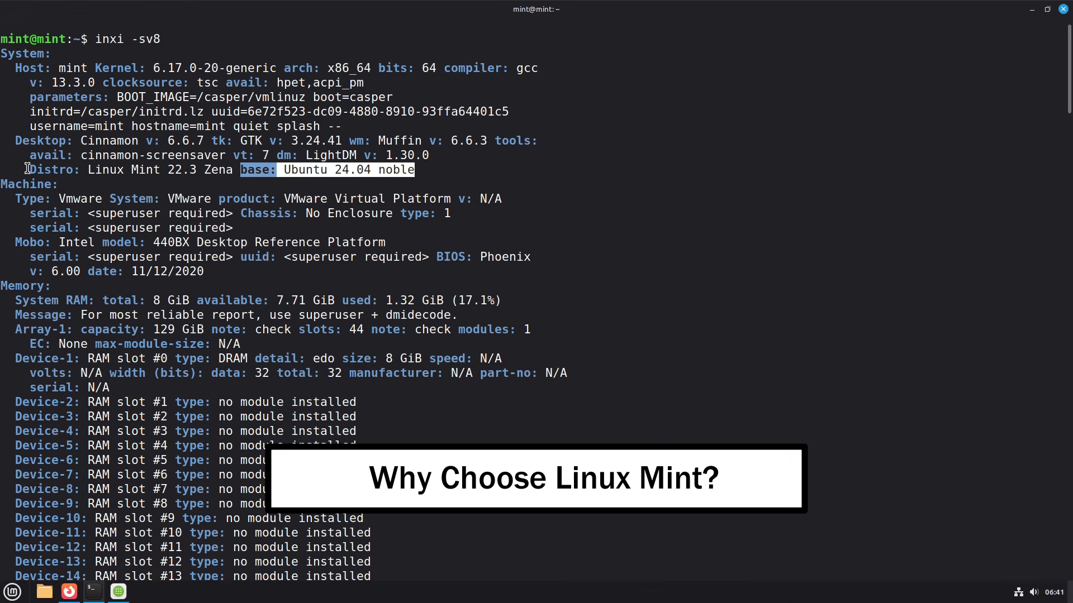
{"action": "left_click_drag", "start_coordinate": [27, 168], "coordinate": [420, 170]}
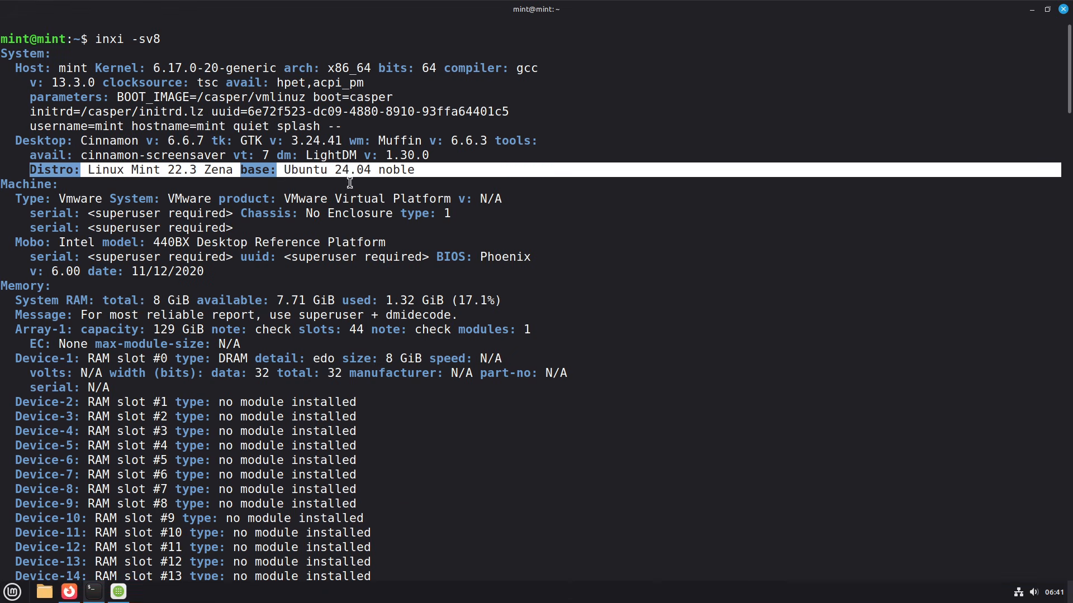
{"action": "left_click", "coordinate": [1032, 9]}
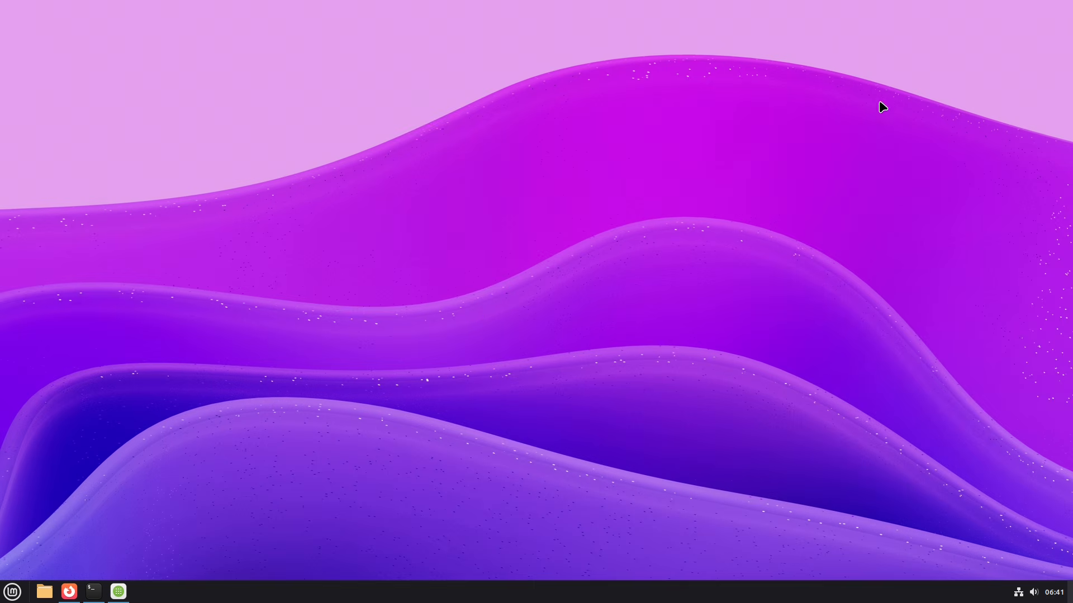
Switch to Firefox and highlight "Linux Mint is primarily based on Ubuntu" in the "linux mint based on" search results
{"action": "left_click", "coordinate": [69, 594]}
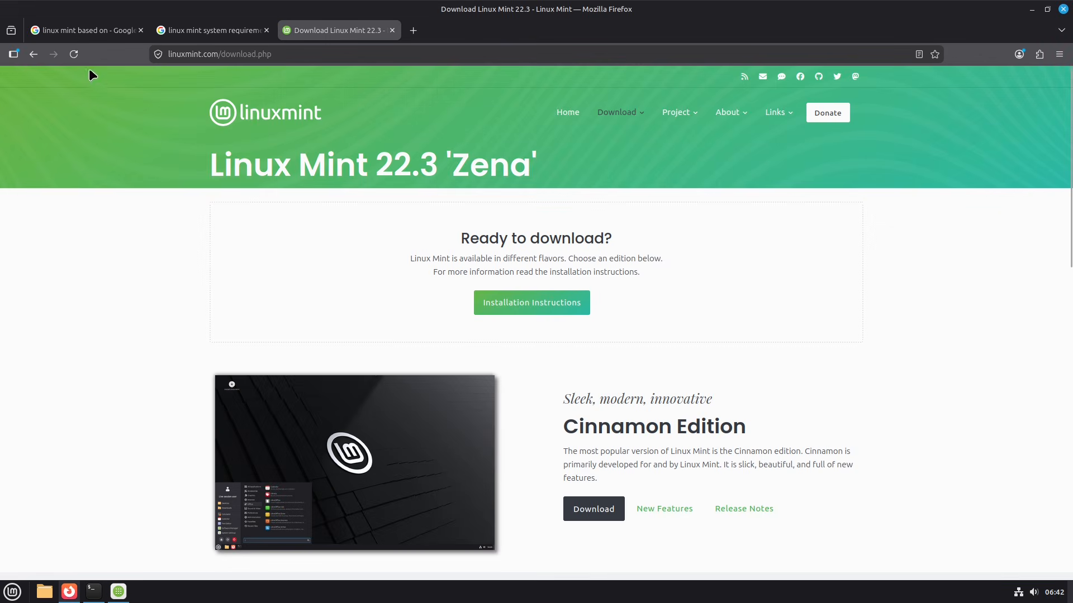
{"action": "left_click", "coordinate": [78, 34]}
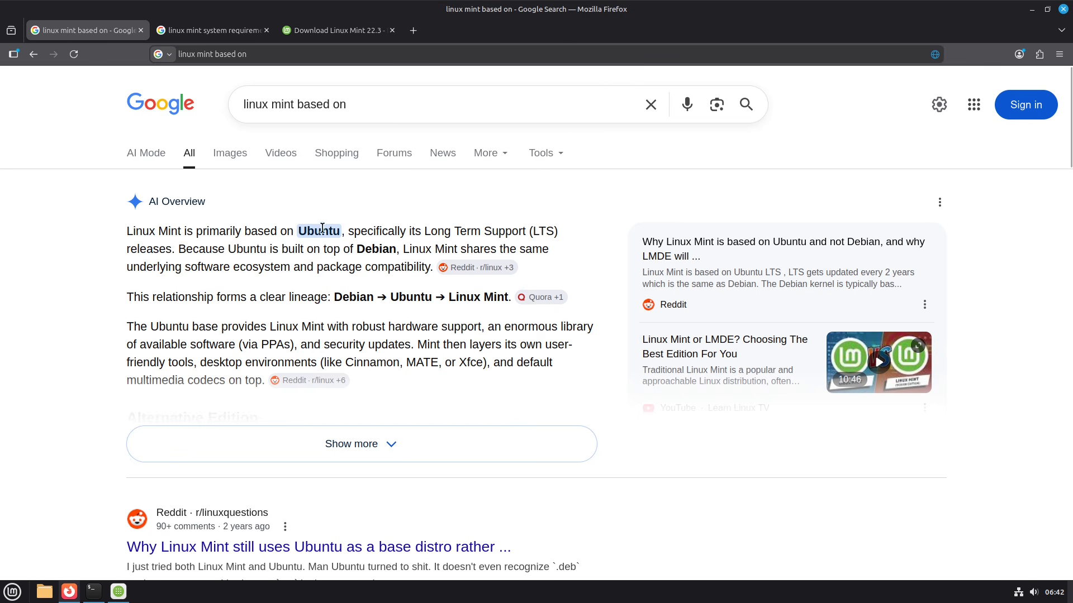
{"action": "left_click_drag", "start_coordinate": [341, 231], "coordinate": [134, 232]}
{"action": "left_click", "coordinate": [13, 591]}
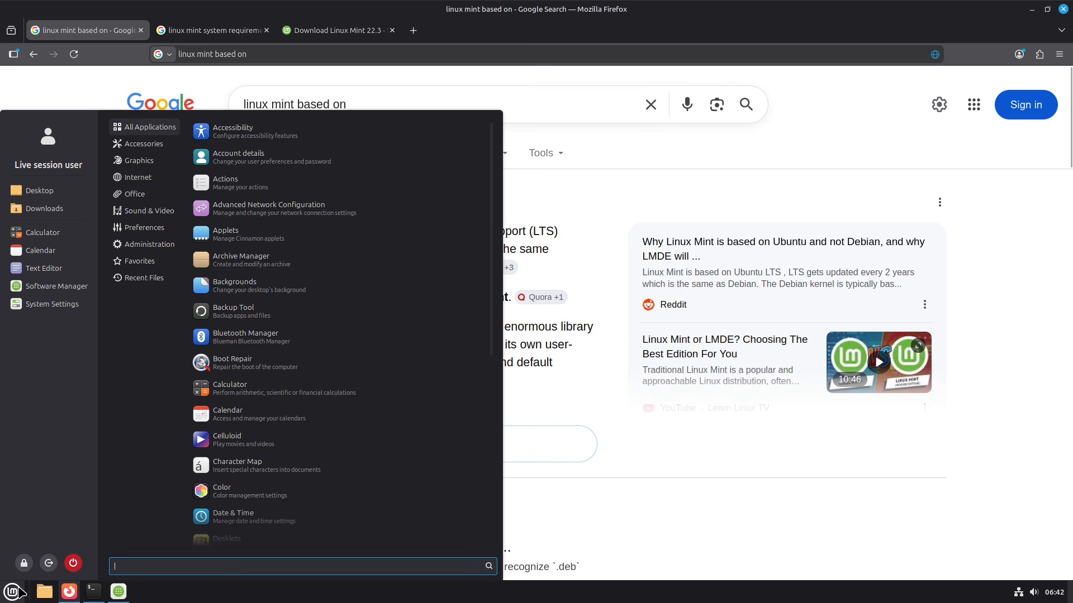
{"action": "mouse_move", "coordinate": [162, 268]}
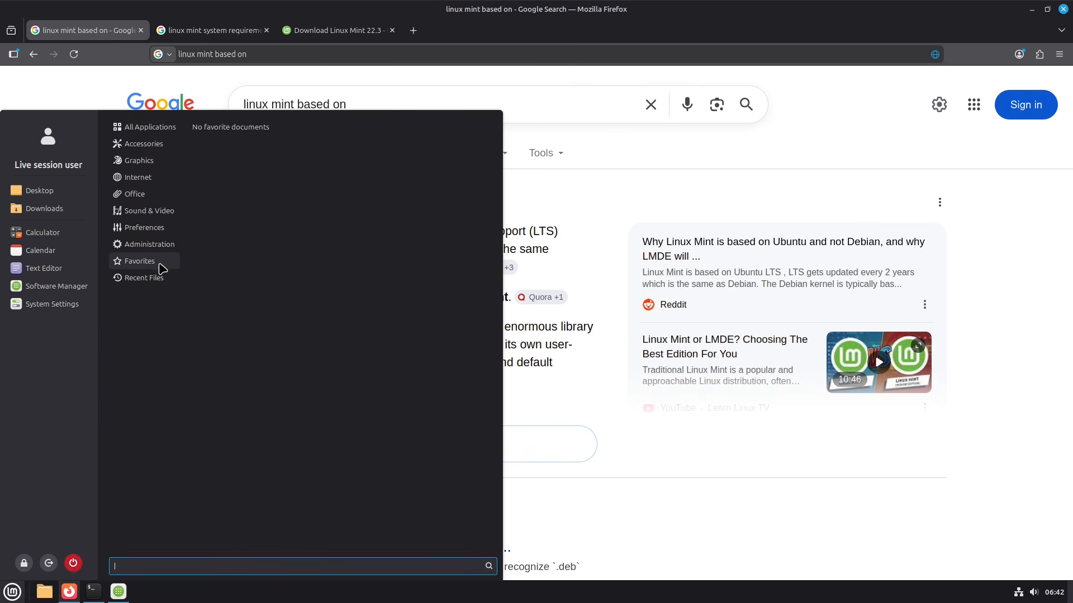
{"action": "key", "text": "Escape"}
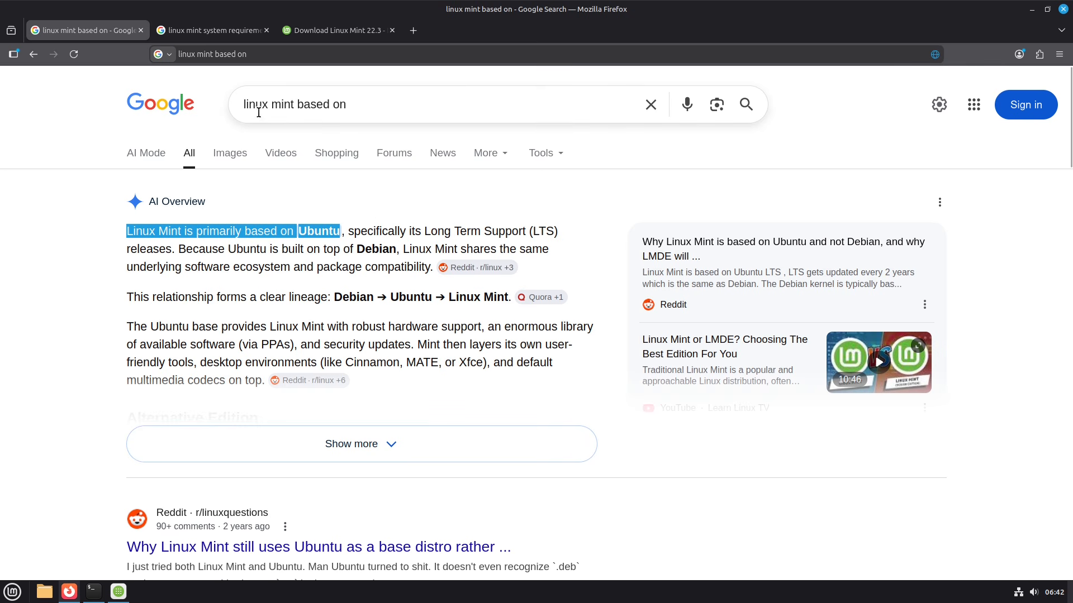
Examine the "linux mint system requirements" search results, expanding the AI Overview to read the general requirements and the requirements by edition
{"action": "left_click", "coordinate": [214, 33]}
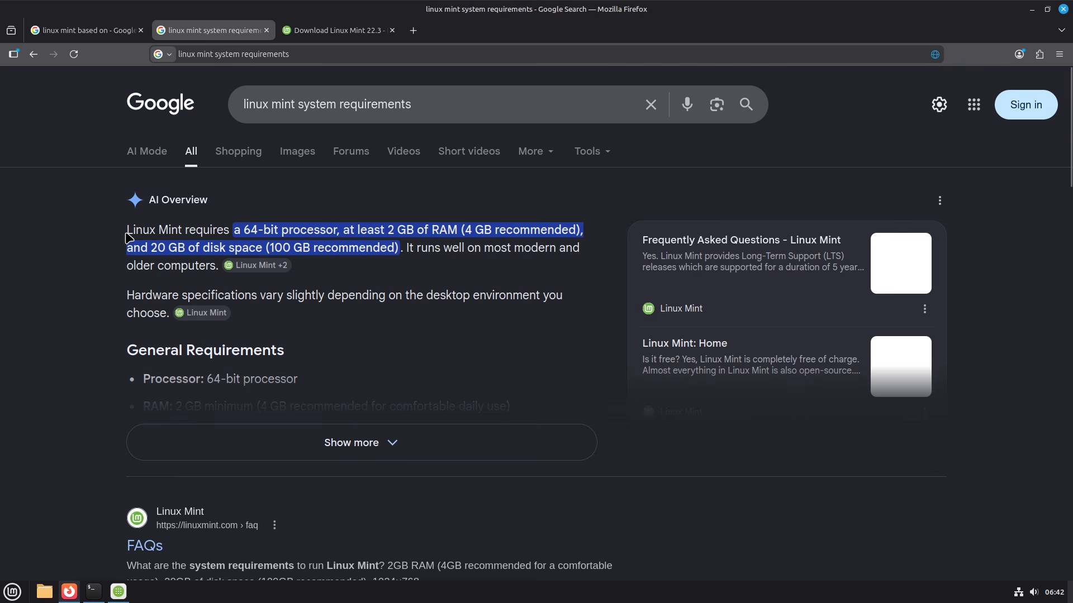
{"action": "left_click_drag", "start_coordinate": [127, 229], "coordinate": [398, 252]}
{"action": "left_click", "coordinate": [391, 444]}
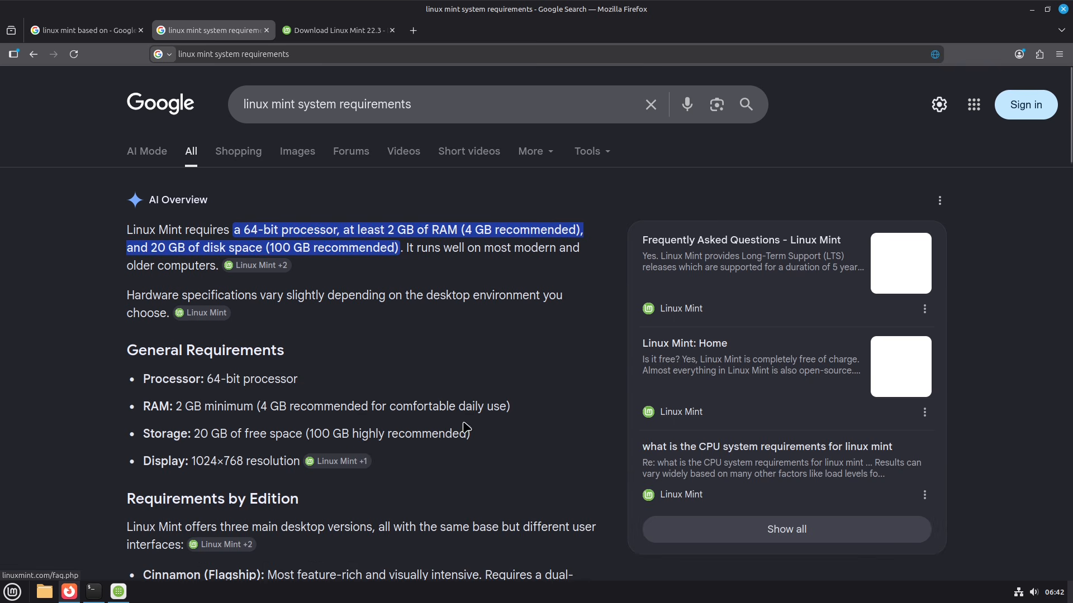
{"action": "scroll", "coordinate": [1068, 175], "scroll_direction": "down", "scroll_amount": 3}
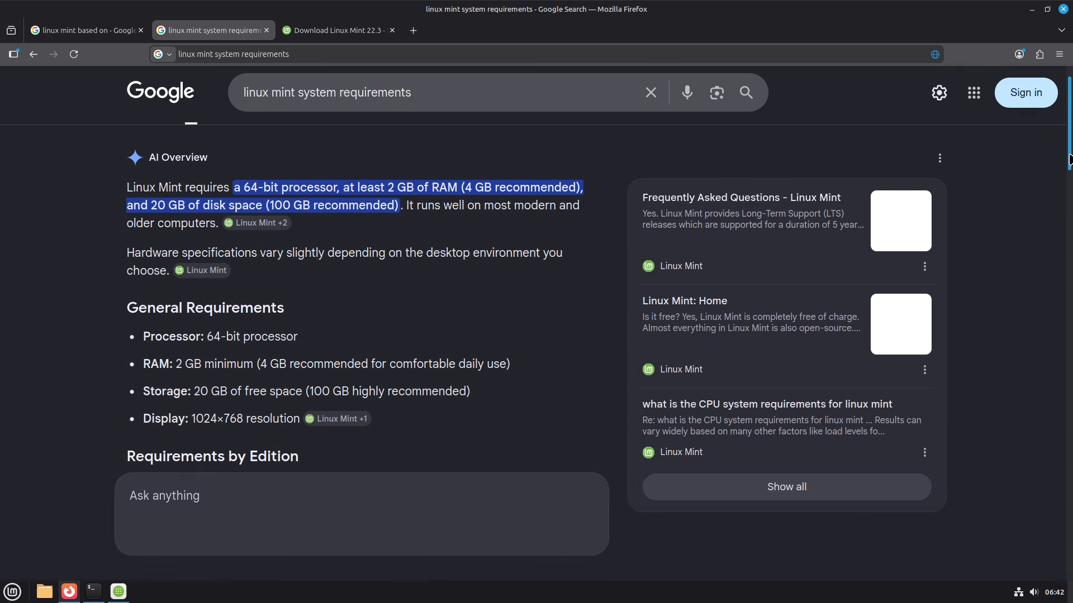
{"action": "left_click_drag", "start_coordinate": [1068, 175], "coordinate": [1059, 215]}
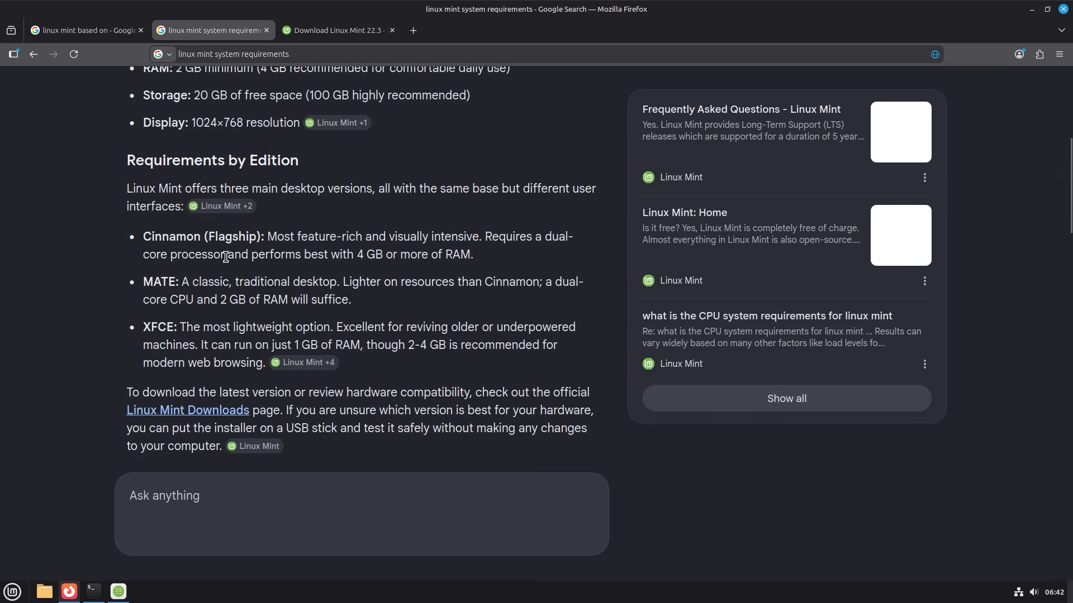
Switch to the already open Linux Mint download page and highlight its web address
{"action": "left_click", "coordinate": [329, 37]}
{"action": "left_click", "coordinate": [361, 56]}
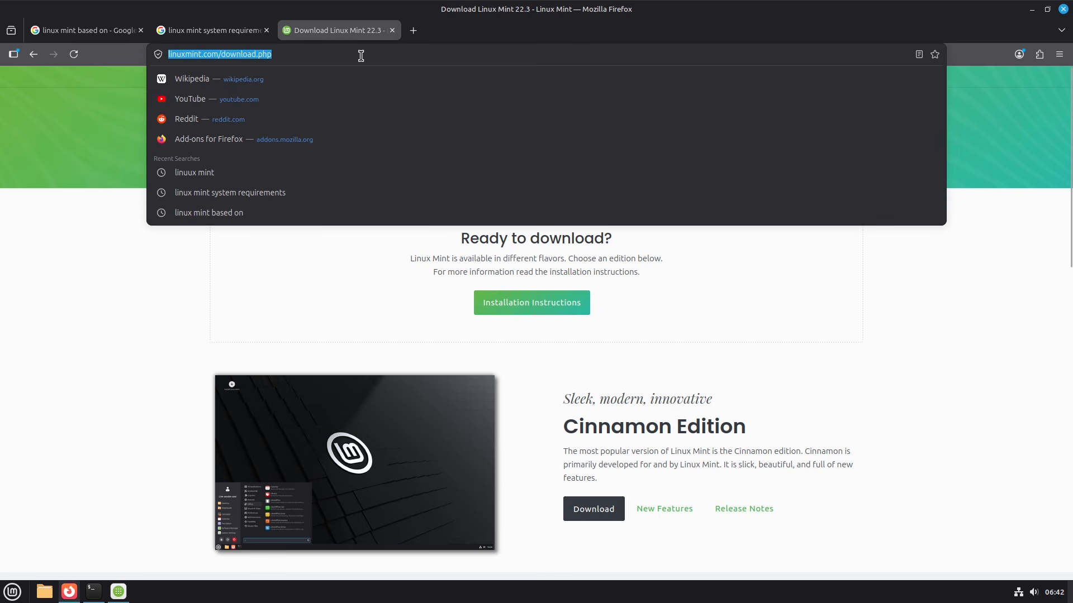
{"action": "left_click", "coordinate": [1010, 216]}
Review the Cinnamon, Xfce and MATE editions offered on the download page, highlighting each edition's name
{"action": "scroll", "coordinate": [631, 301], "scroll_direction": "down", "scroll_amount": 3}
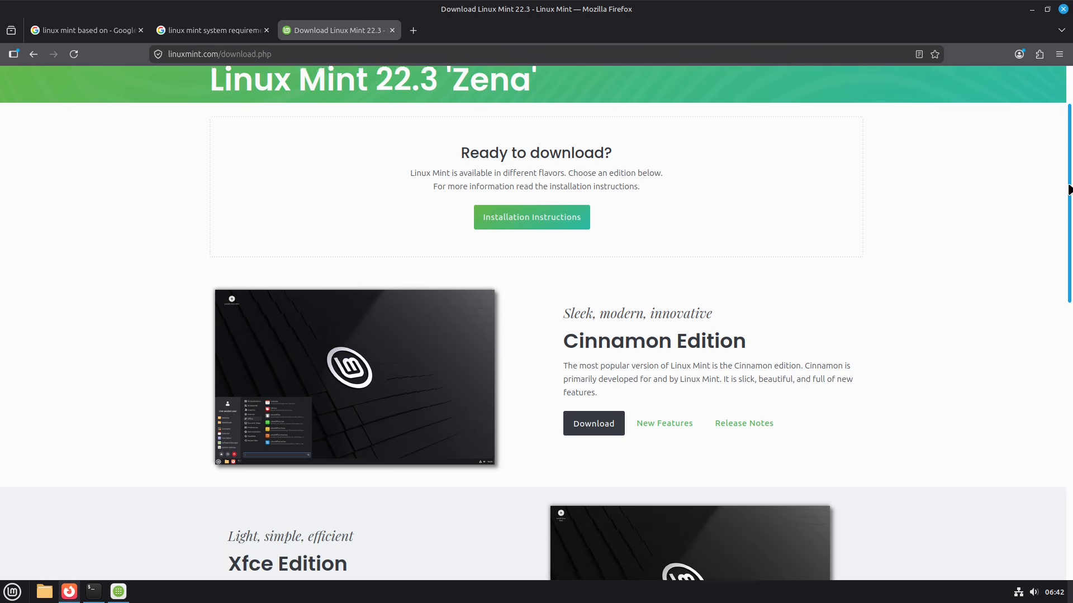
{"action": "left_click_drag", "start_coordinate": [568, 306], "coordinate": [676, 310]}
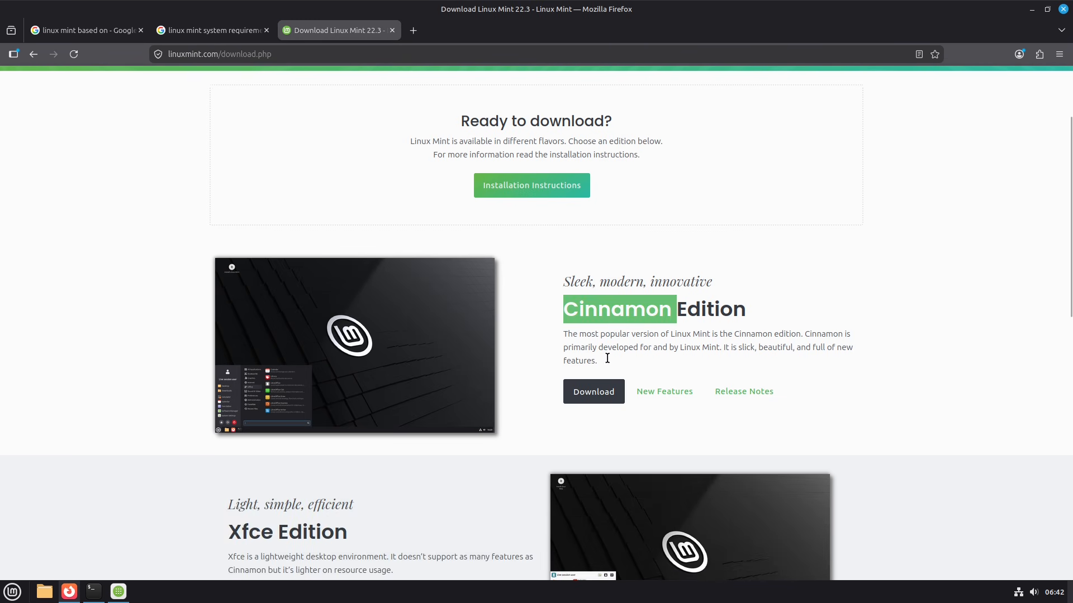
{"action": "left_click_drag", "start_coordinate": [233, 528], "coordinate": [426, 535]}
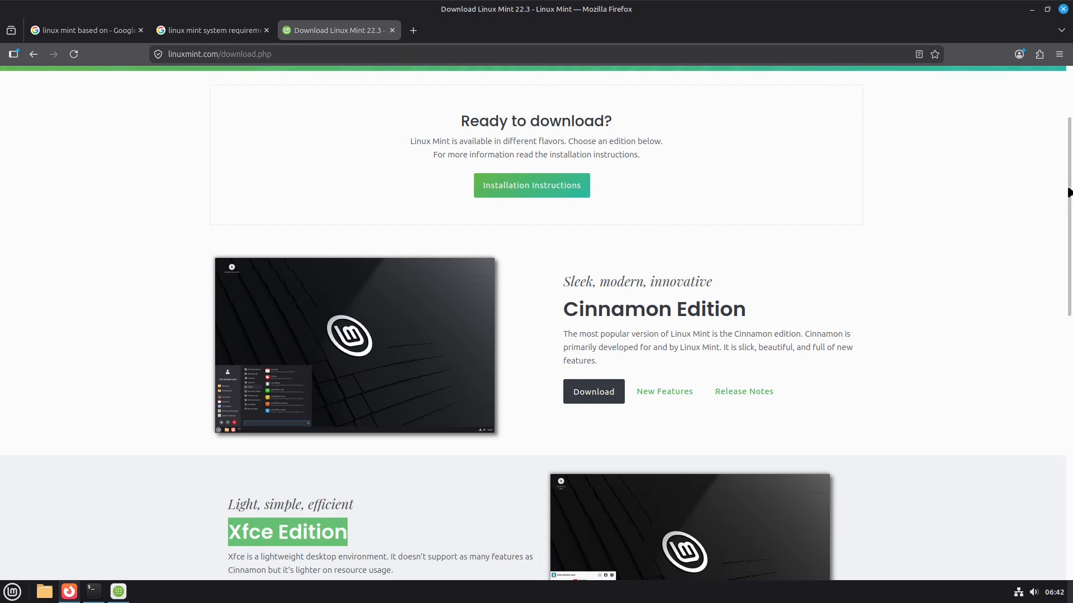
{"action": "scroll", "coordinate": [1061, 335], "scroll_direction": "down", "scroll_amount": 10}
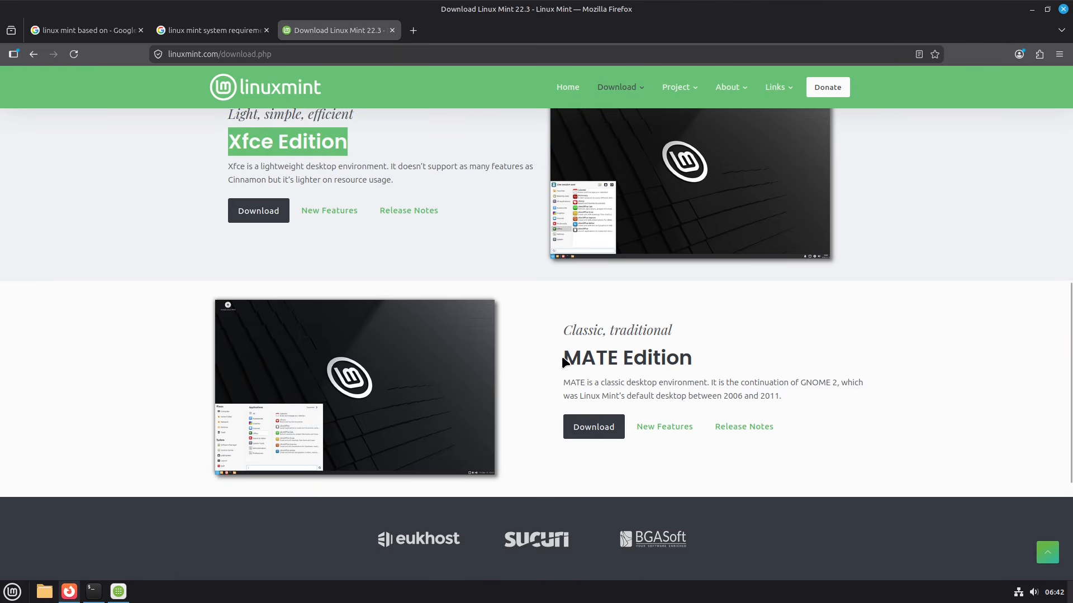
{"action": "left_click_drag", "start_coordinate": [565, 362], "coordinate": [707, 367]}
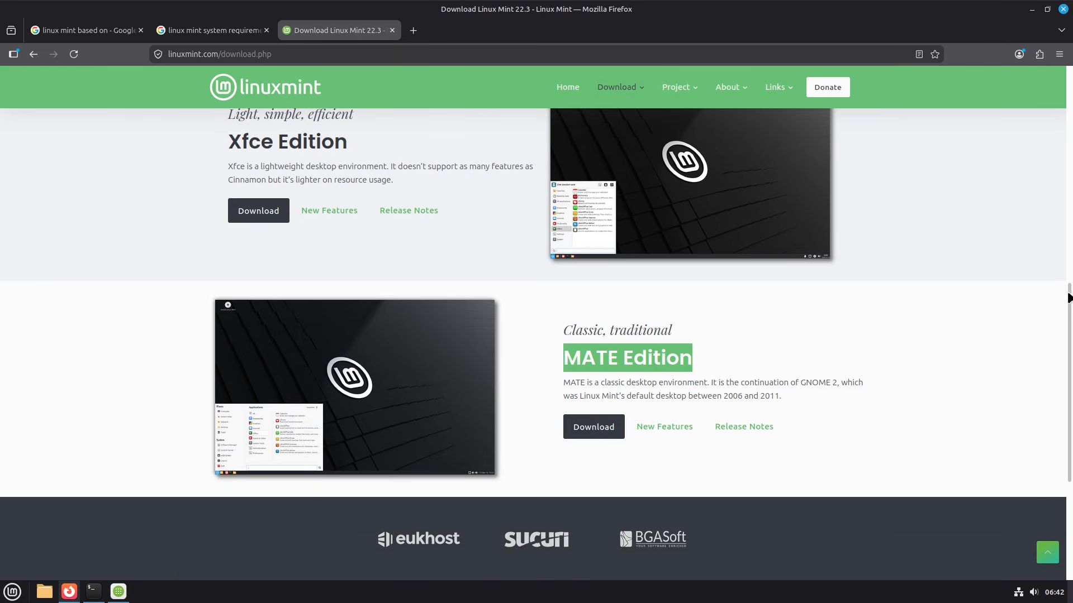
{"action": "left_click_drag", "start_coordinate": [1070, 293], "coordinate": [1015, 66]}
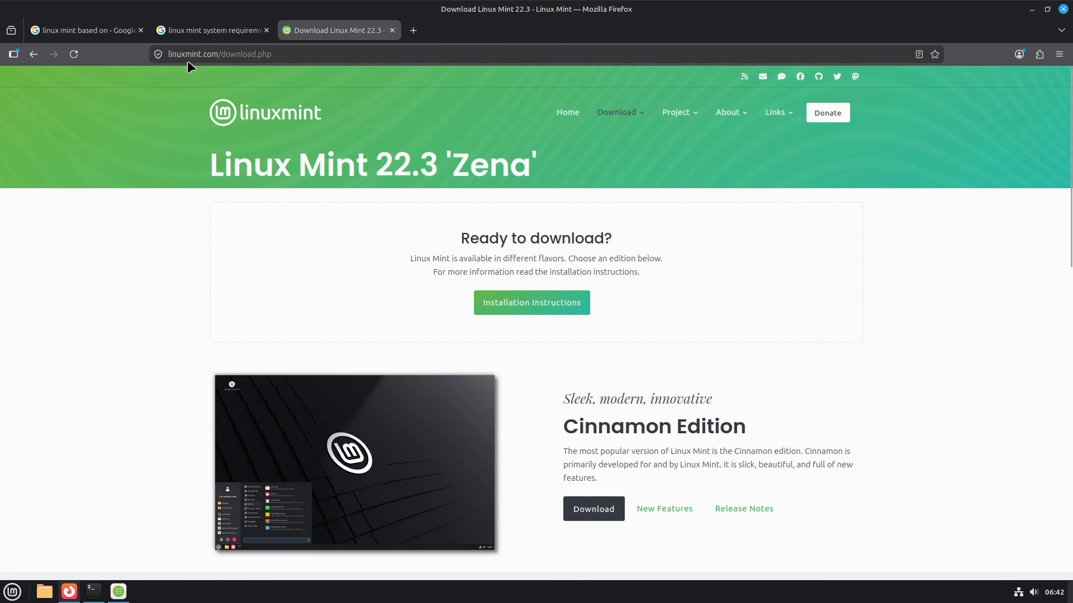
Close the two Google search tabs, keeping only the Linux Mint download page open
{"action": "left_click", "coordinate": [79, 38]}
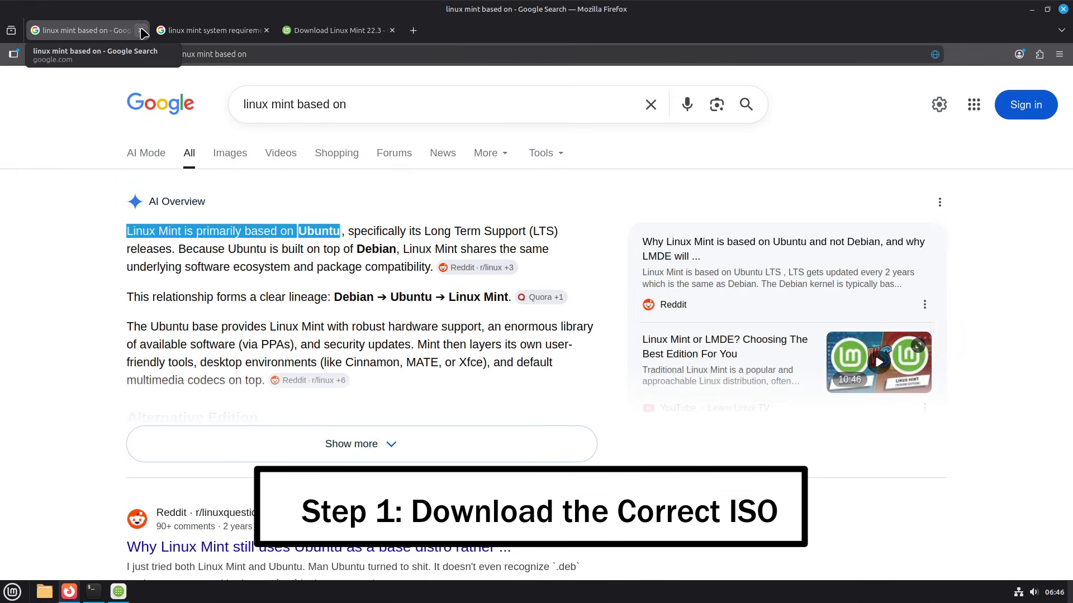
{"action": "left_click", "coordinate": [143, 31]}
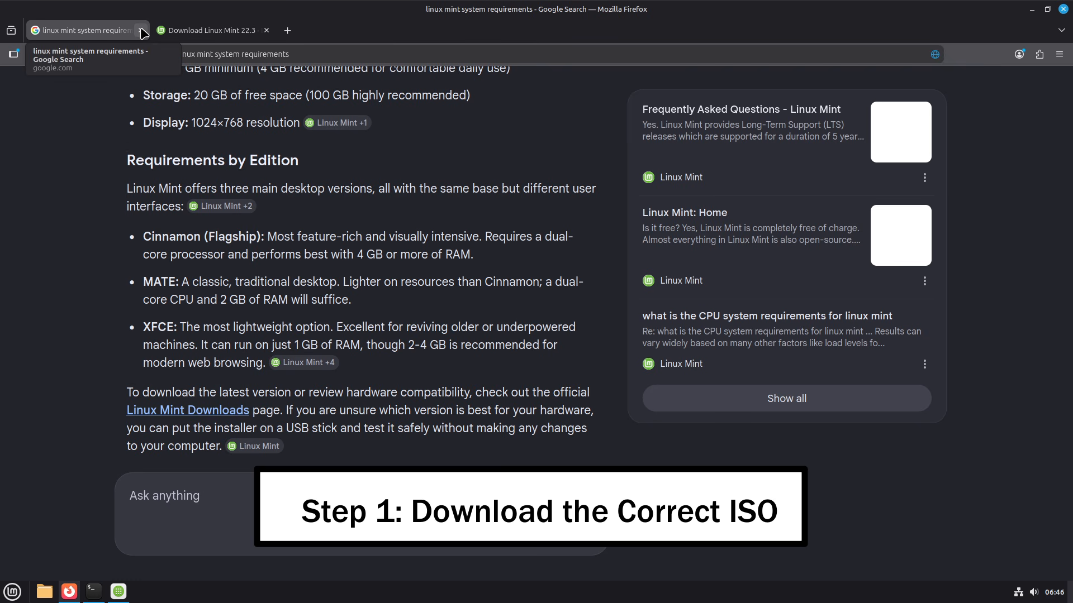
{"action": "left_click", "coordinate": [143, 32]}
Go to the Linux Mint homepage and highlight the address linuxmint.com
{"action": "left_click", "coordinate": [270, 115]}
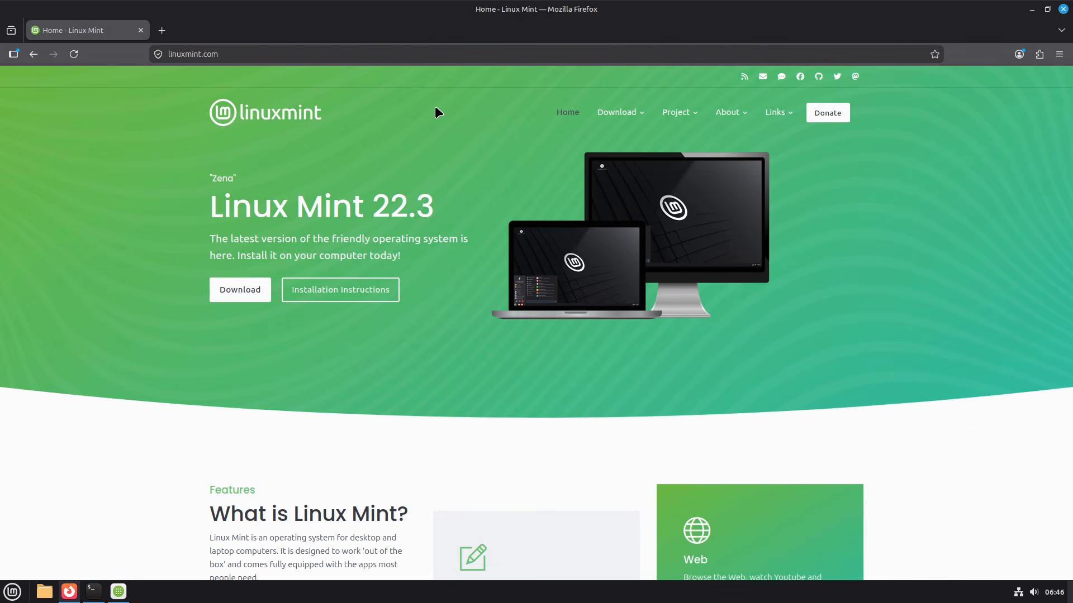
{"action": "left_click_drag", "start_coordinate": [304, 54], "coordinate": [187, 57]}
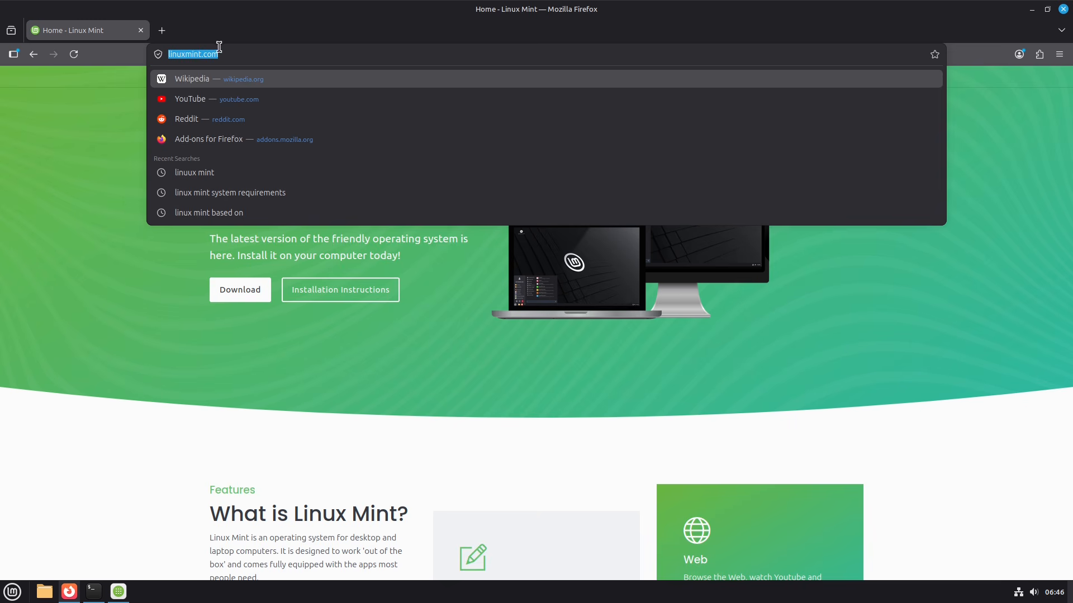
{"action": "left_click", "coordinate": [100, 275]}
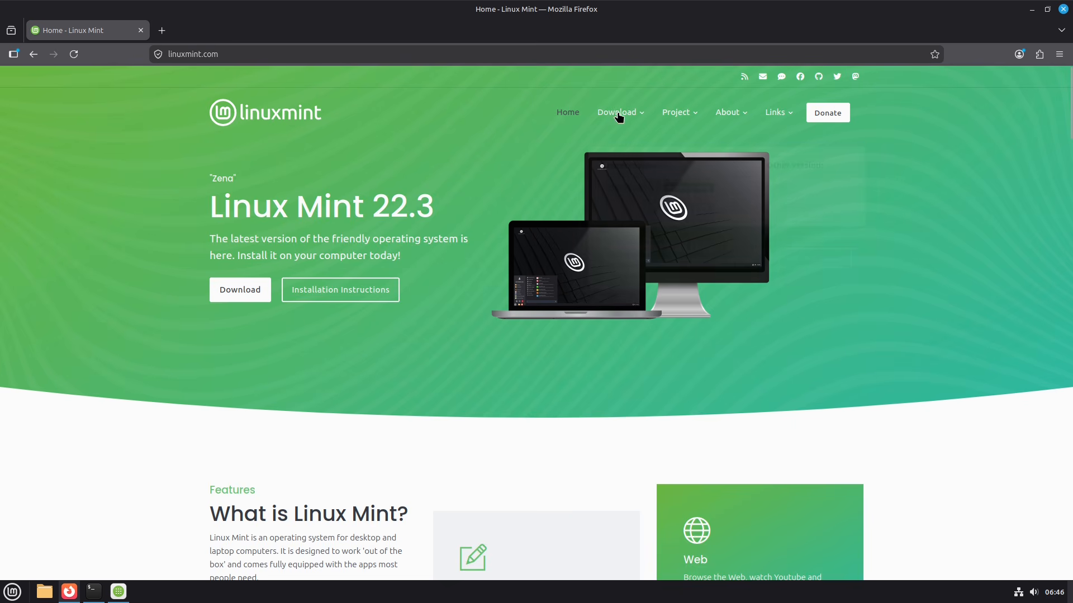
Open the Linux Mint 22.3 download page from the homepage and compare the three editions, highlighting the Cinnamon, Xfce and MATE headings
{"action": "mouse_move", "coordinate": [618, 112]}
{"action": "left_click", "coordinate": [635, 177]}
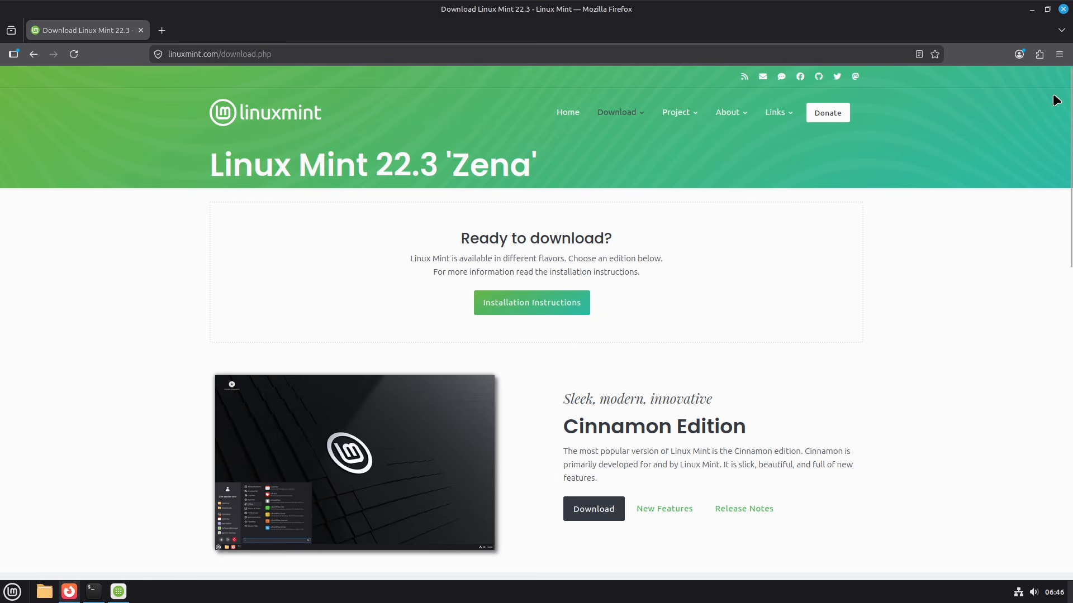
{"action": "scroll", "coordinate": [1061, 140], "scroll_direction": "down", "scroll_amount": 3}
{"action": "left_click_drag", "start_coordinate": [737, 255], "coordinate": [551, 258]}
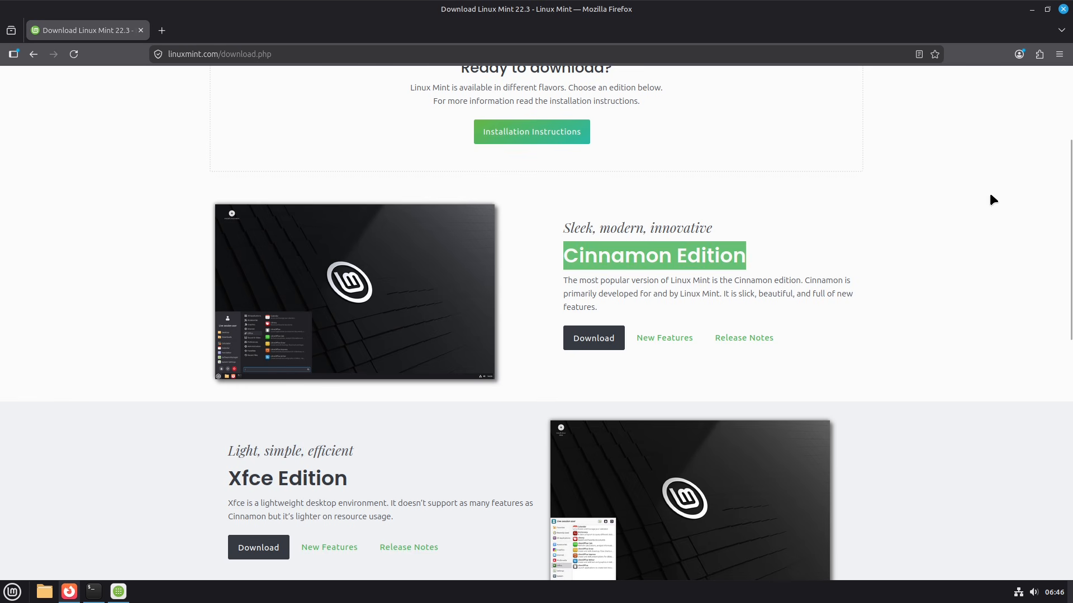
{"action": "scroll", "coordinate": [1034, 223], "scroll_direction": "down", "scroll_amount": 3}
{"action": "left_click_drag", "start_coordinate": [397, 276], "coordinate": [233, 274]}
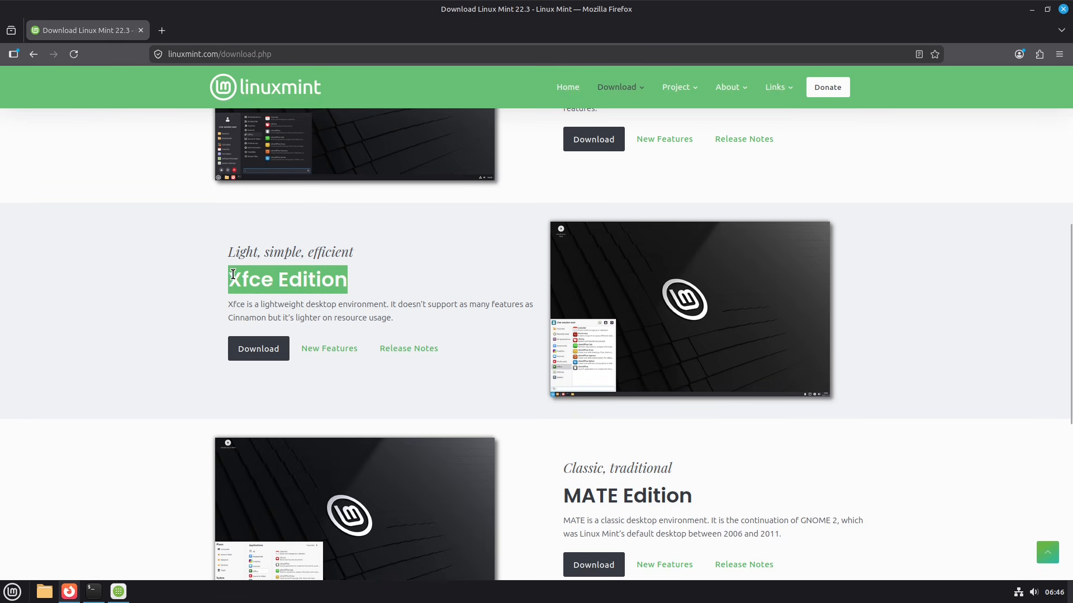
{"action": "scroll", "coordinate": [967, 259], "scroll_direction": "down", "scroll_amount": 3}
{"action": "left_click_drag", "start_coordinate": [698, 353], "coordinate": [553, 349]}
{"action": "scroll", "coordinate": [1057, 132], "scroll_direction": "up", "scroll_amount": 8}
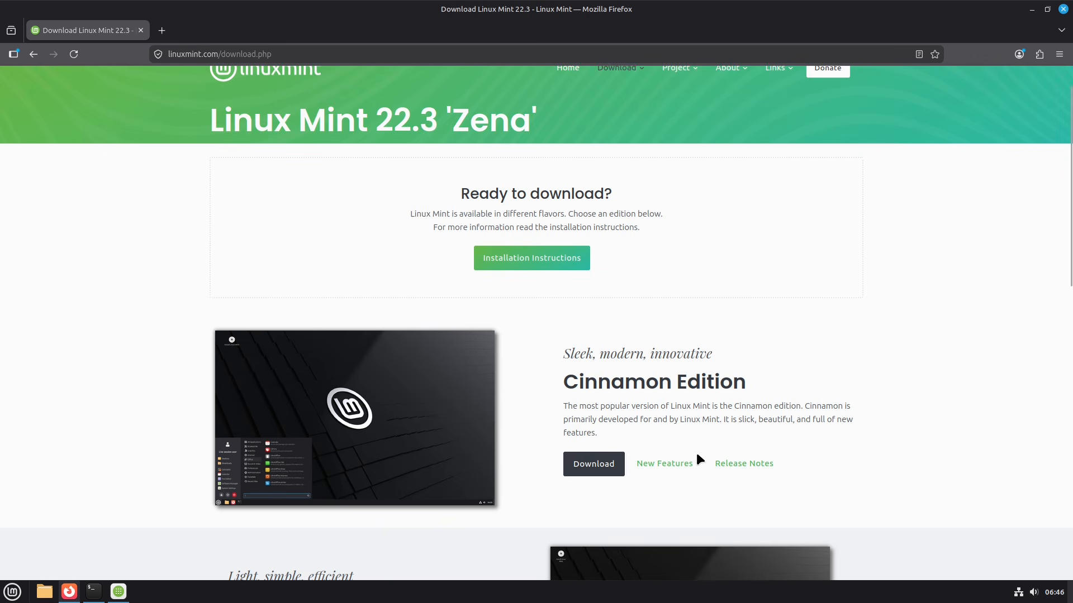
Download the Linux Mint 22.3 Cinnamon 64-bit ISO from the worldwide Linux Mint mirror and show all downloads
{"action": "left_click", "coordinate": [585, 471]}
{"action": "mouse_move", "coordinate": [1068, 96]}
{"action": "left_mouse_down"}
{"action": "mouse_move", "coordinate": [1068, 130]}
{"action": "mouse_move", "coordinate": [1067, 108]}
{"action": "left_mouse_up"}
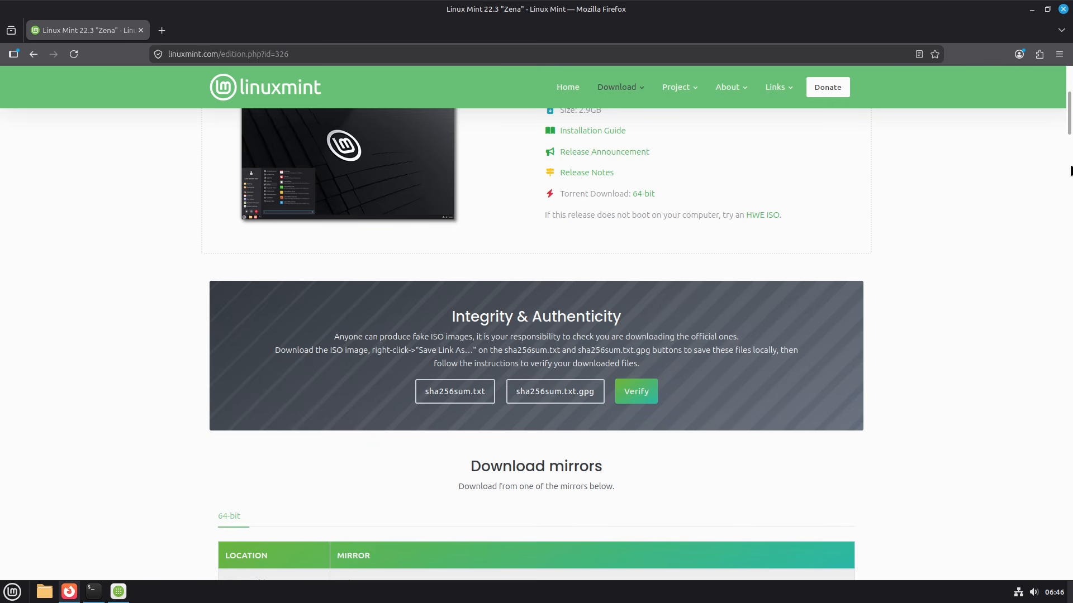
{"action": "mouse_move", "coordinate": [1067, 126]}
{"action": "left_mouse_down"}
{"action": "mouse_move", "coordinate": [1068, 78]}
{"action": "mouse_move", "coordinate": [1067, 168]}
{"action": "mouse_move", "coordinate": [1067, 146]}
{"action": "left_mouse_up"}
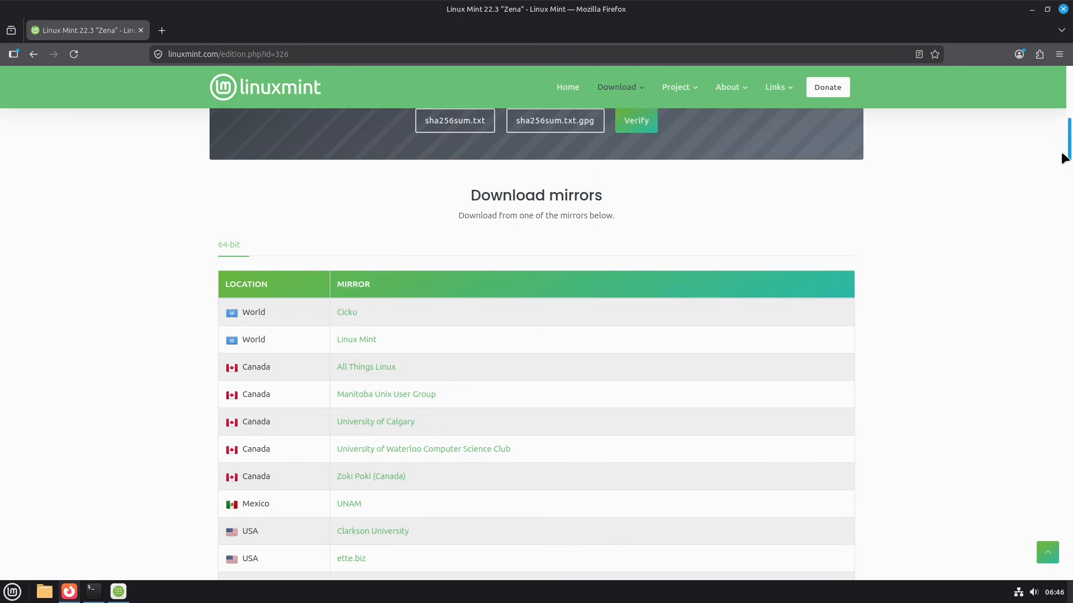
{"action": "left_click", "coordinate": [367, 342]}
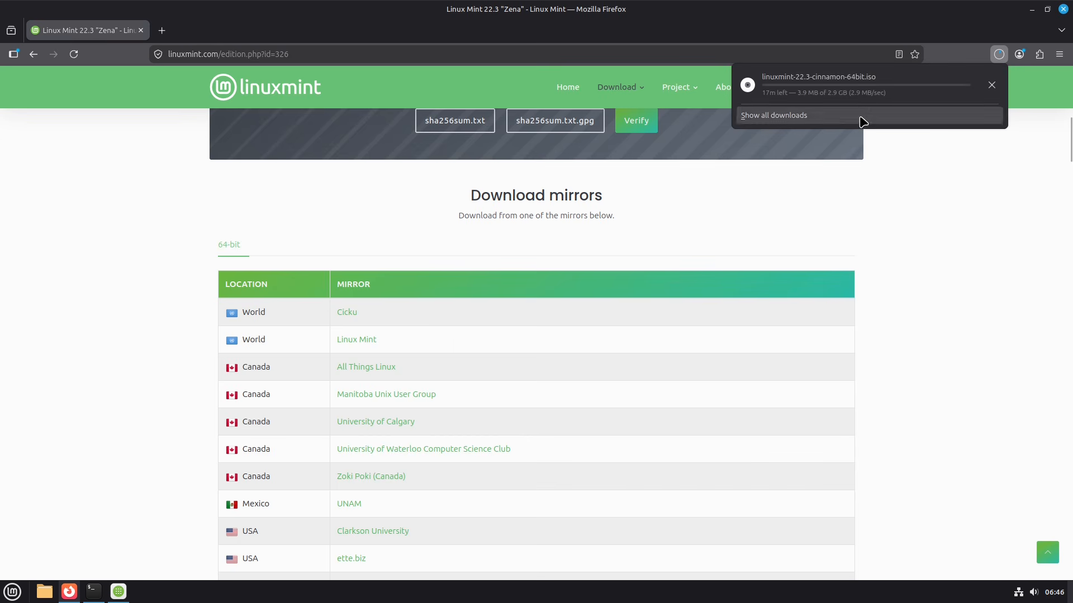
{"action": "left_click", "coordinate": [825, 122]}
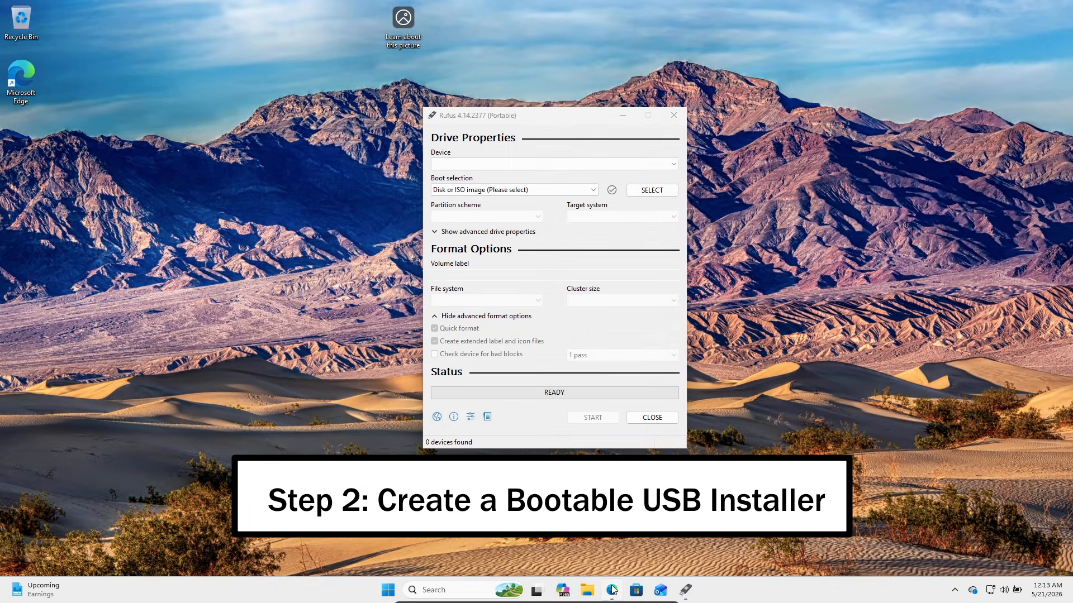
Switch to Edge, highlight the address rufus.ie/en, look through the Rufus website's screenshot carousel, and return to the Rufus window
{"action": "left_click", "coordinate": [611, 590]}
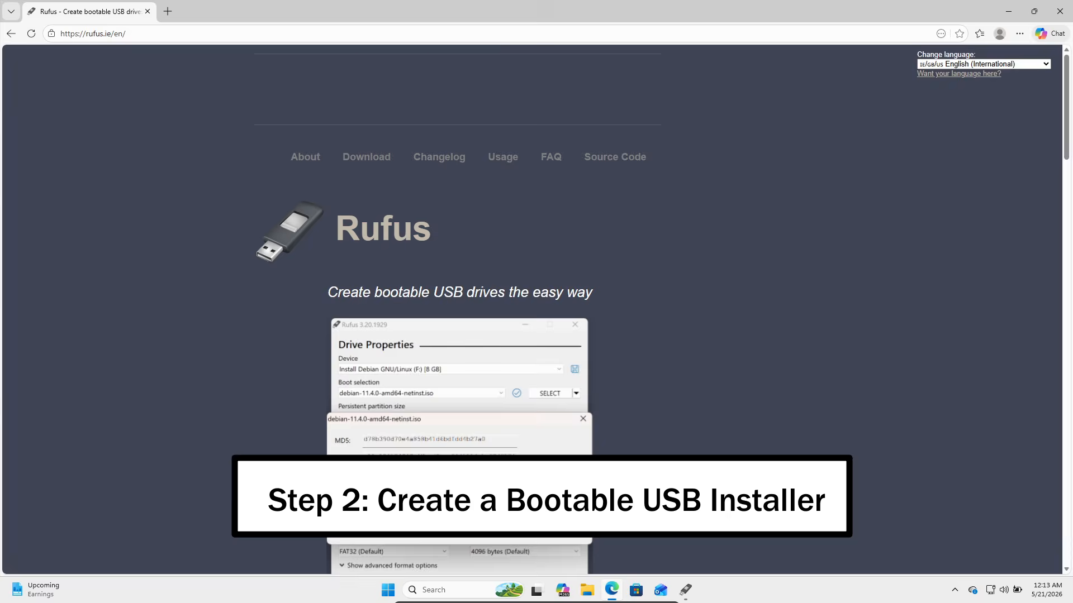
{"action": "left_click", "coordinate": [152, 35]}
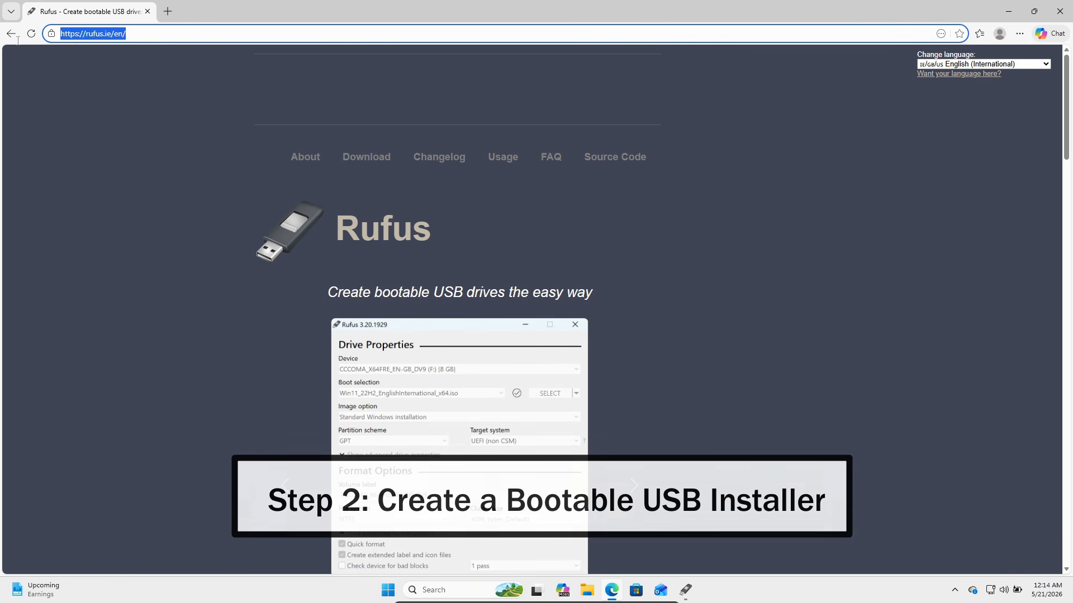
{"action": "left_click_drag", "start_coordinate": [1062, 103], "coordinate": [1057, 139]}
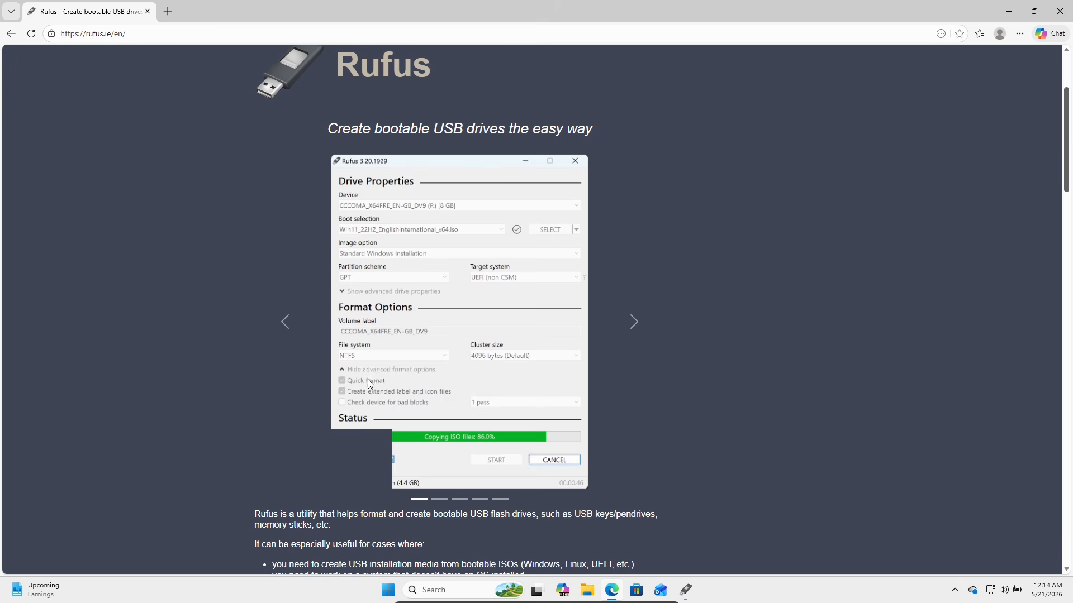
{"action": "left_click", "coordinate": [635, 324]}
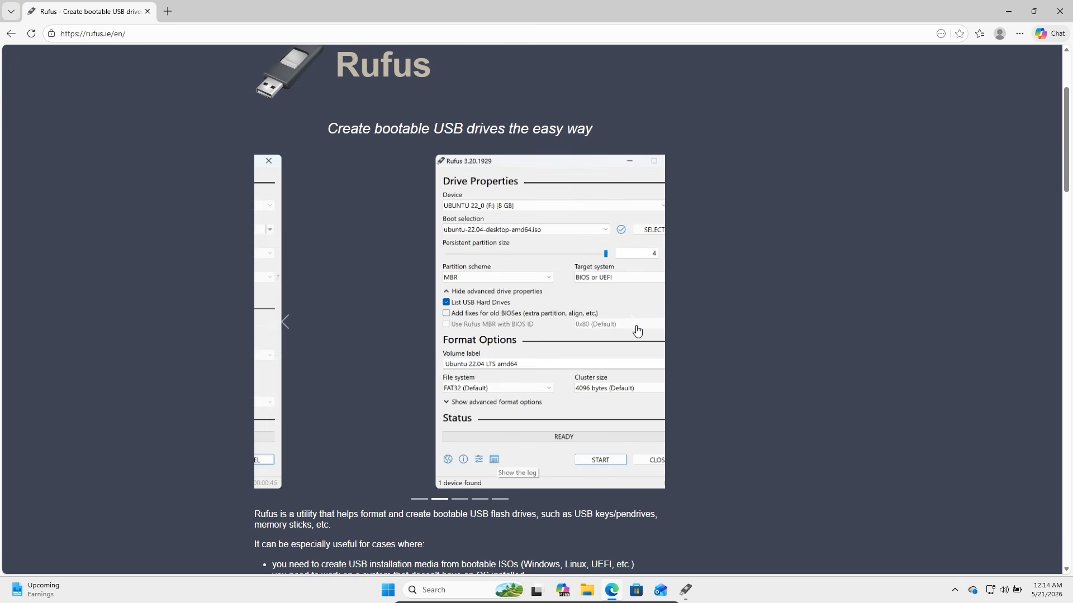
{"action": "left_click", "coordinate": [635, 324]}
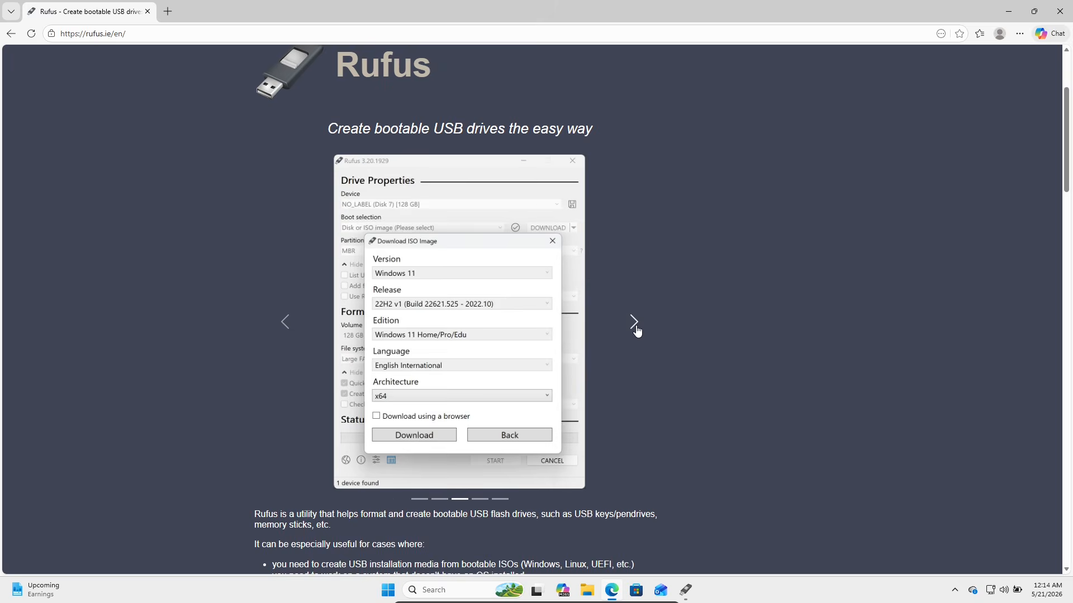
{"action": "left_click", "coordinate": [635, 324]}
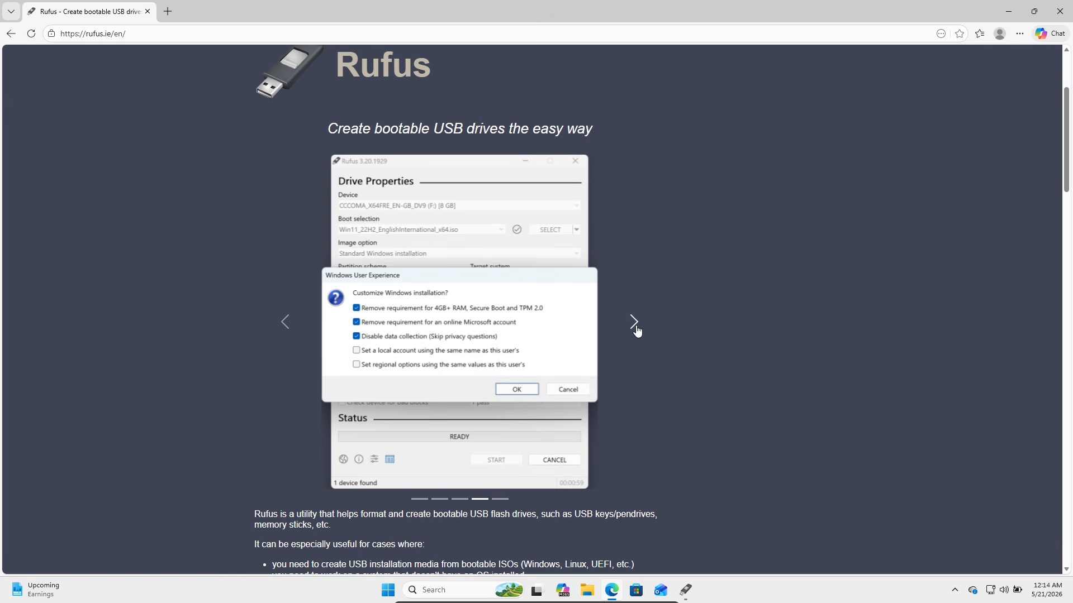
{"action": "left_click", "coordinate": [636, 327]}
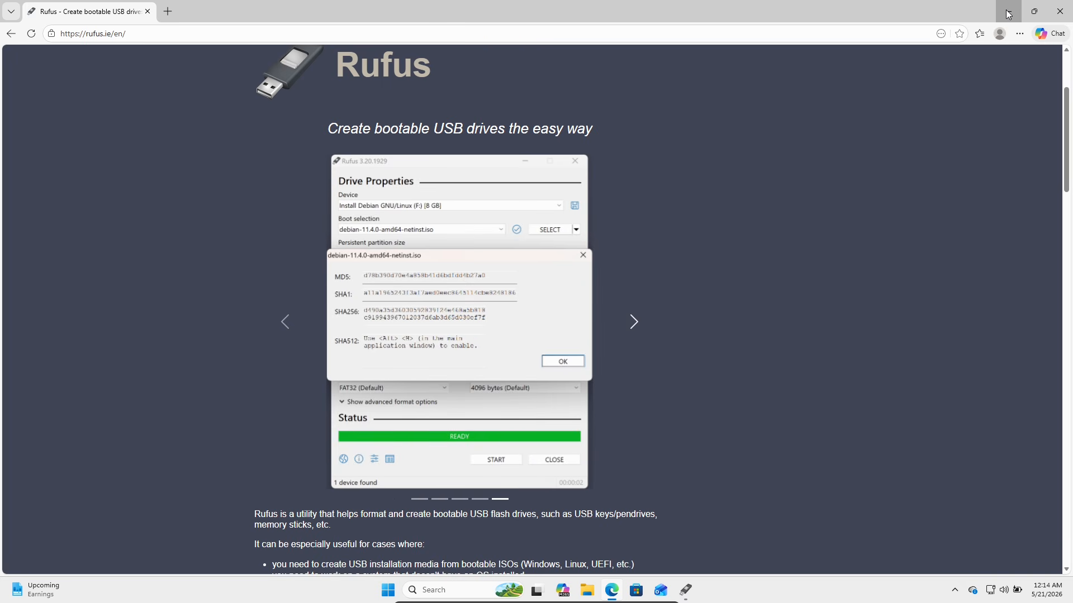
{"action": "left_click", "coordinate": [1034, 11]}
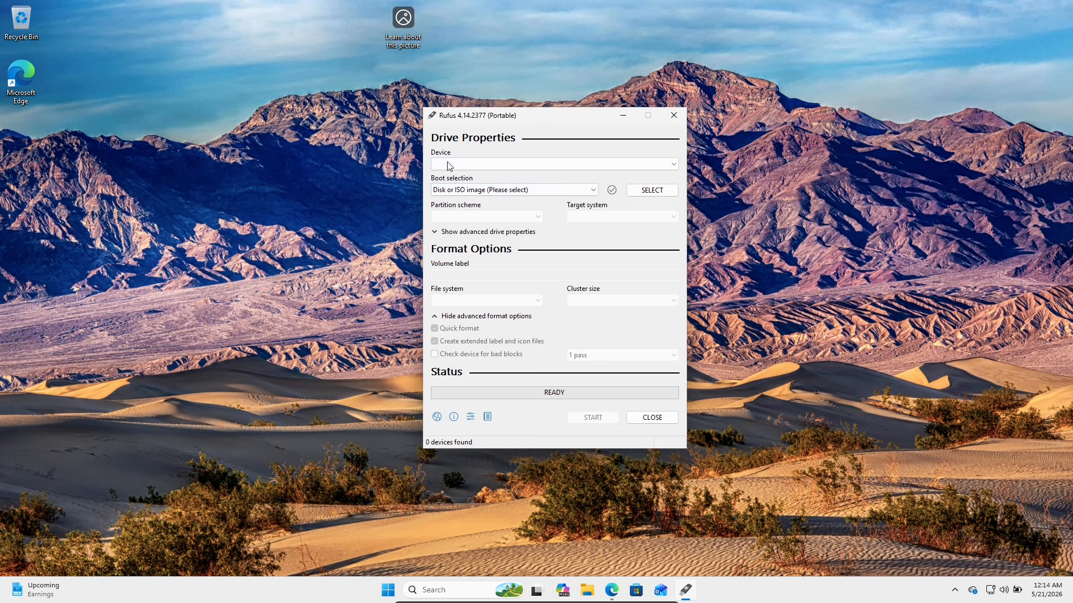
Look over Rufus's boot selection options and update settings, and view the ISO image chooser without selecting a file
{"action": "left_click", "coordinate": [556, 189]}
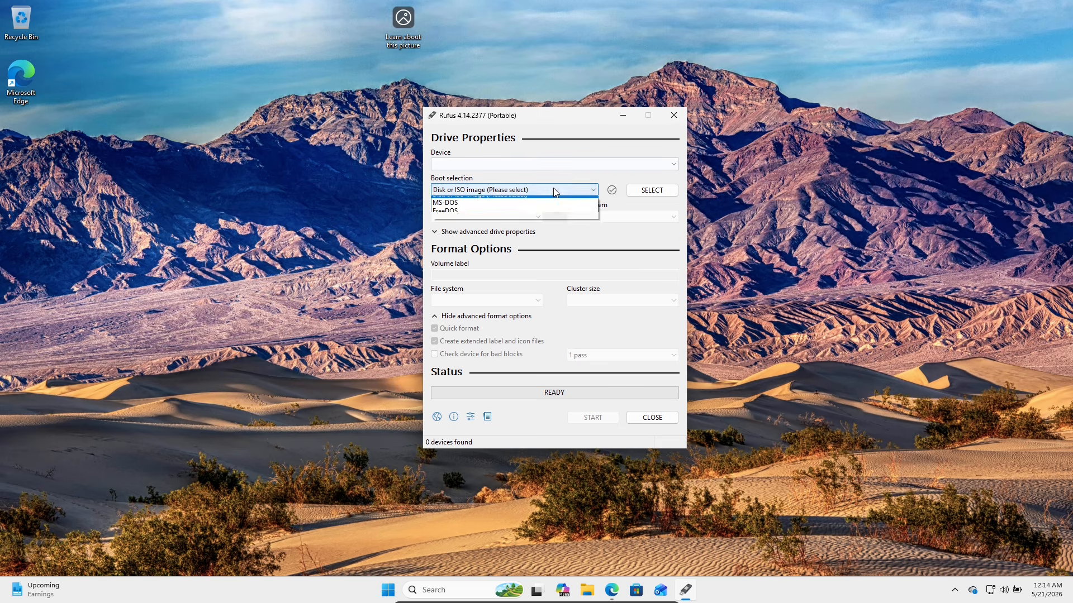
{"action": "left_click", "coordinate": [628, 233]}
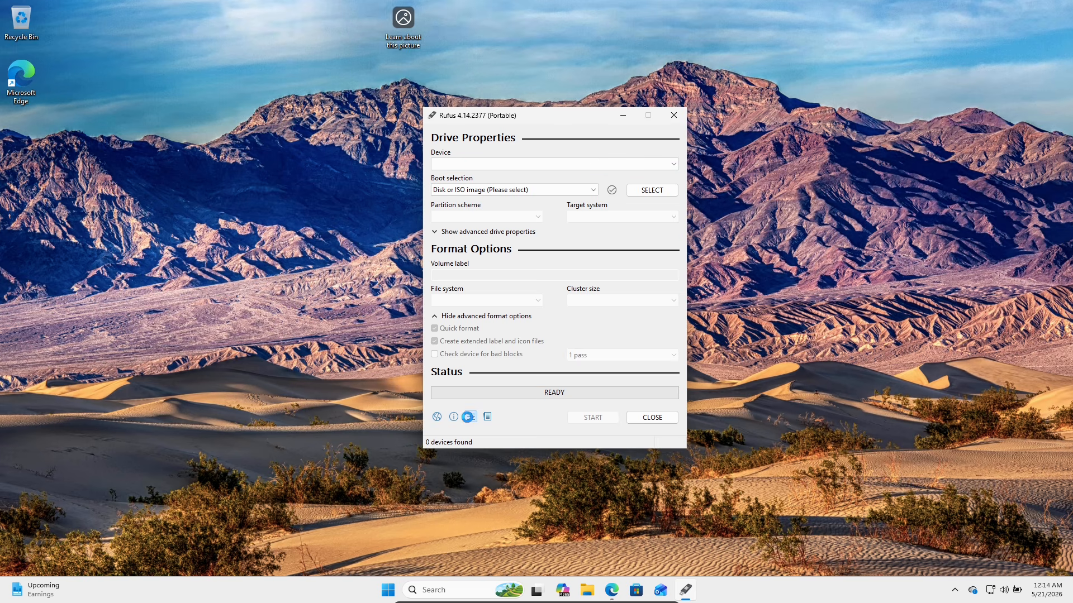
{"action": "left_click", "coordinate": [470, 418]}
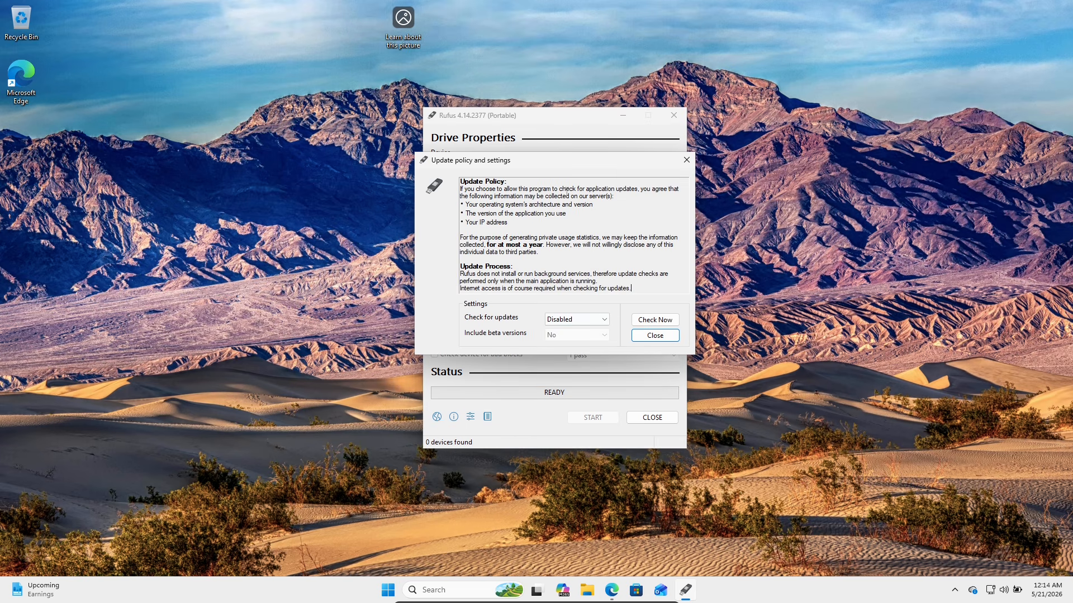
{"action": "left_click", "coordinate": [652, 337]}
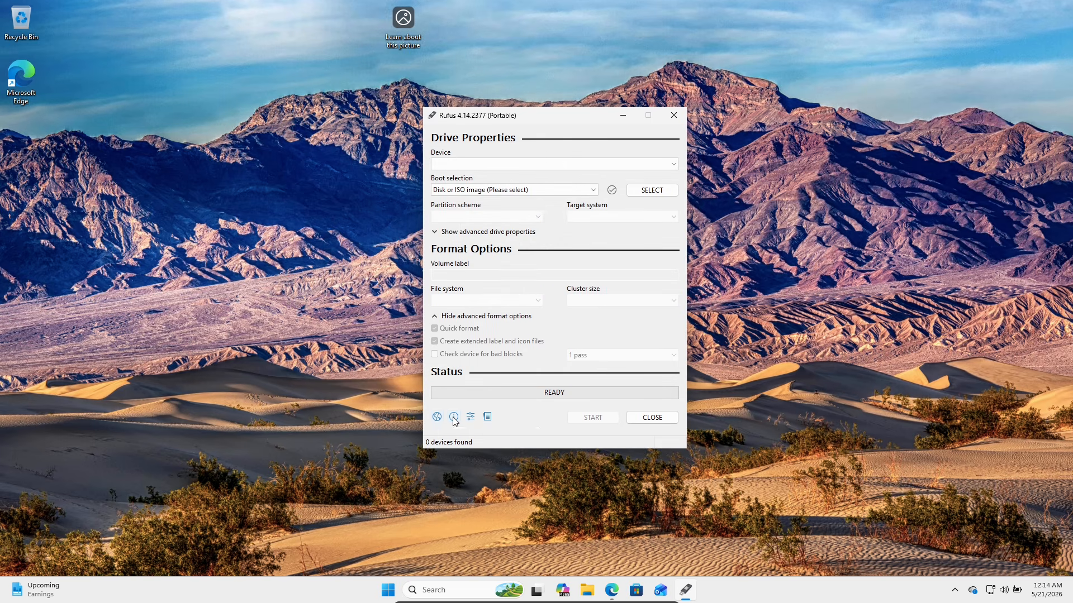
{"action": "left_click", "coordinate": [651, 191]}
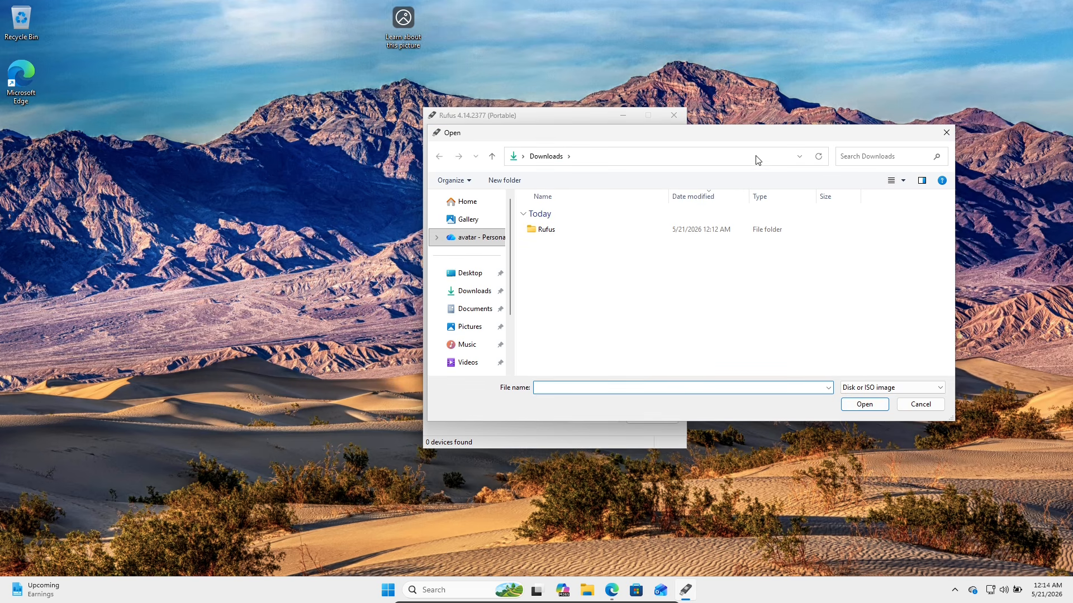
{"action": "left_click", "coordinate": [946, 134]}
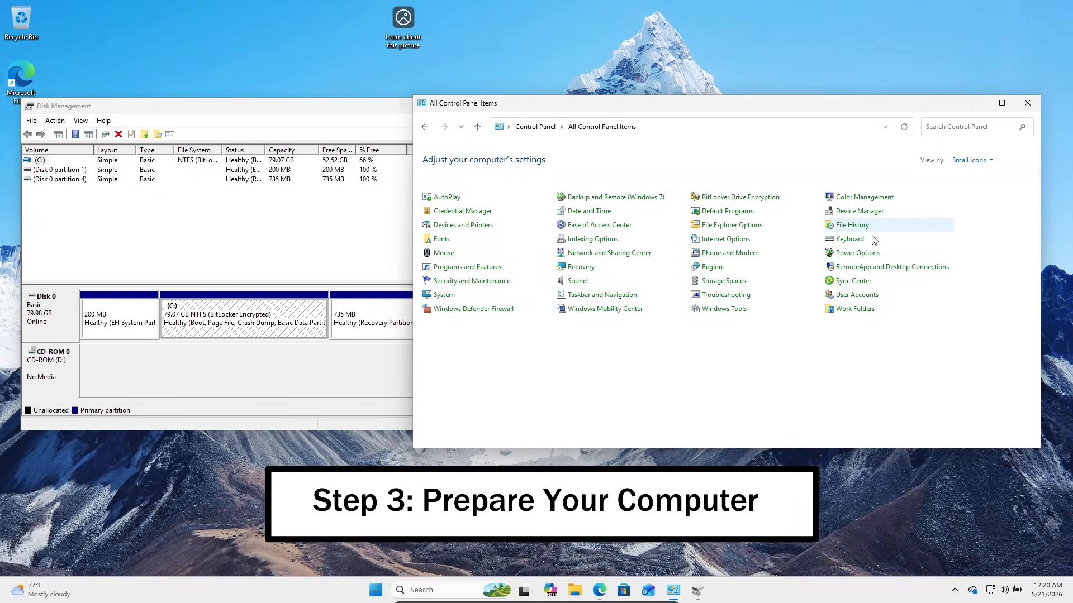
Check the Power Options and BitLocker Drive Encryption pages in Control Panel
{"action": "left_click", "coordinate": [867, 254]}
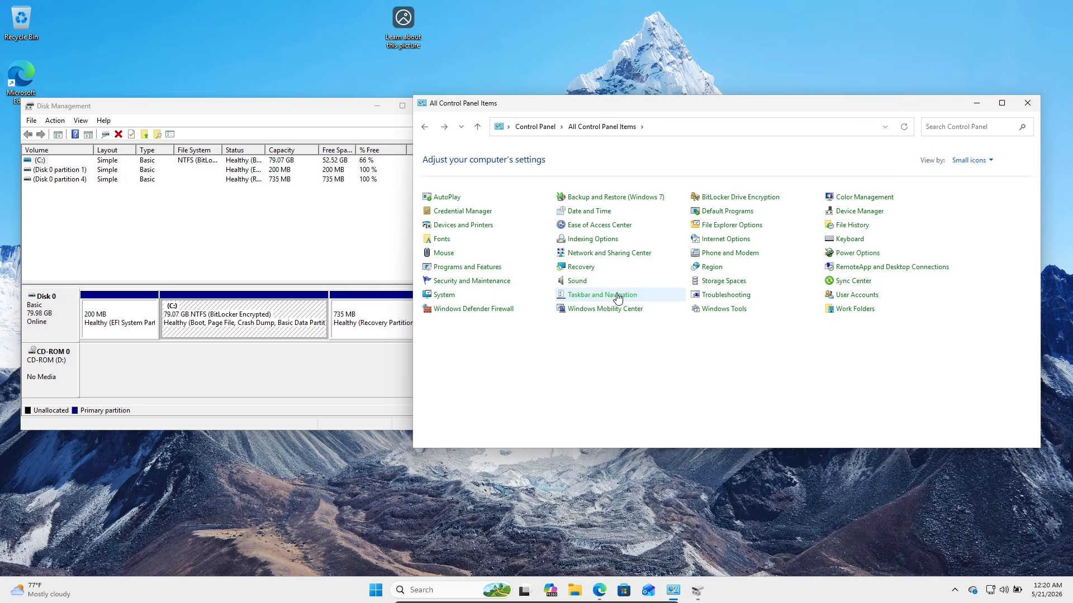
{"action": "left_click", "coordinate": [726, 210]}
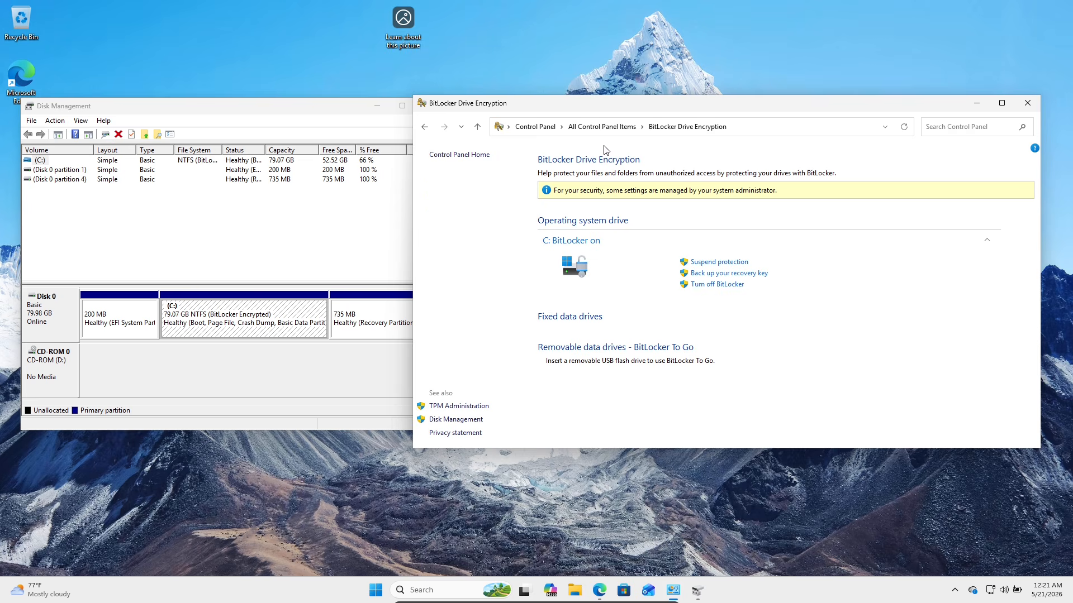
View the version information of Disk Management, and close Disk Management
{"action": "left_click", "coordinate": [258, 123]}
{"action": "left_click", "coordinate": [104, 120]}
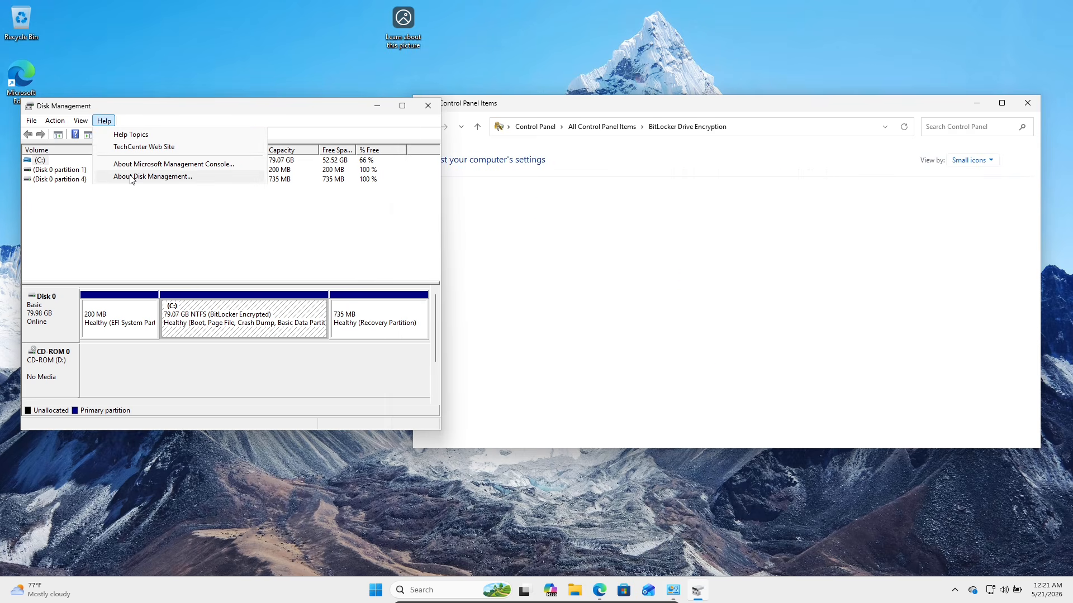
{"action": "left_click", "coordinate": [152, 177]}
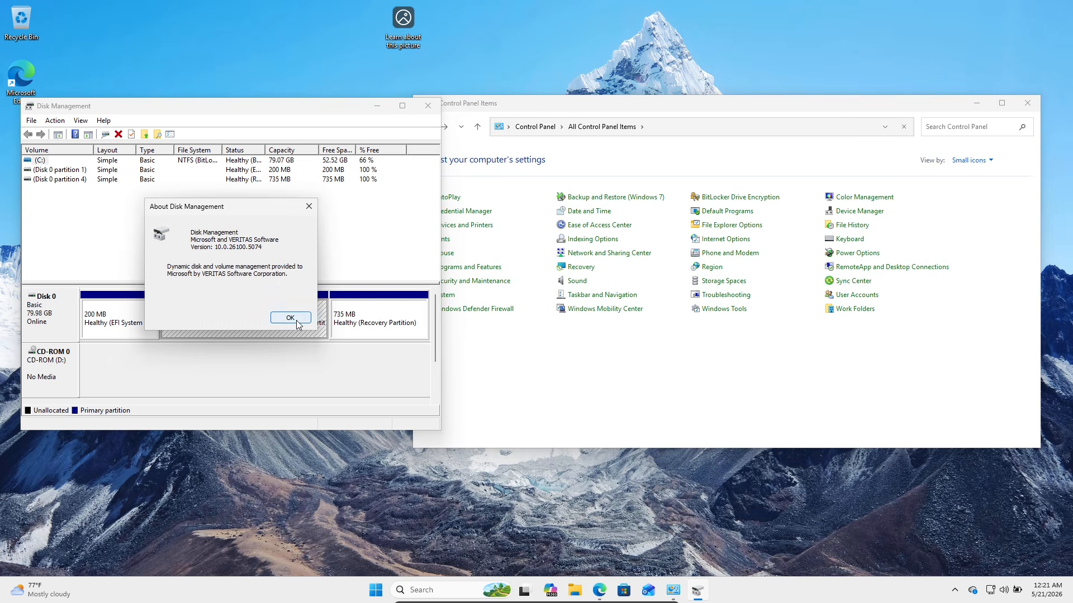
{"action": "left_click", "coordinate": [290, 318]}
{"action": "left_click", "coordinate": [428, 107]}
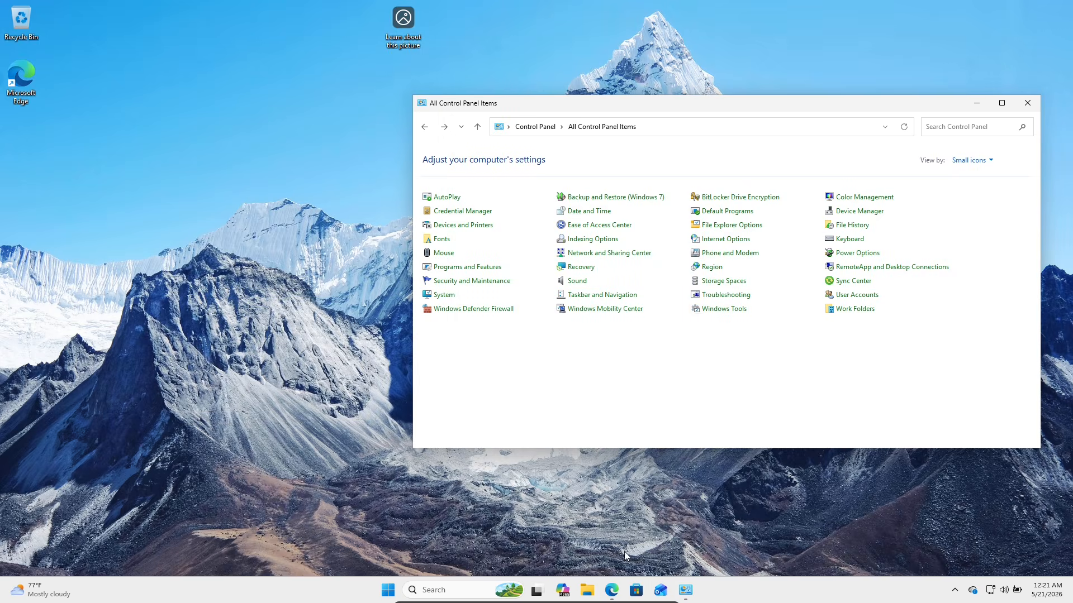
Switch to Edge and review the "enter bios keys" search answer, highlighting the query and reading the keys for each manufacturer
{"action": "left_click", "coordinate": [613, 591]}
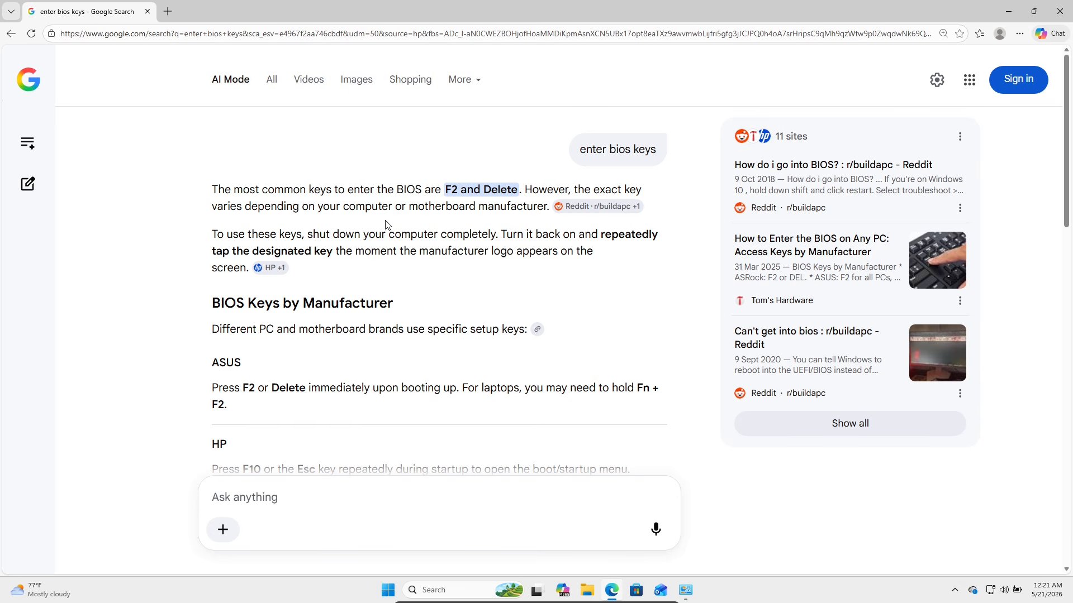
{"action": "left_click_drag", "start_coordinate": [581, 149], "coordinate": [647, 149]}
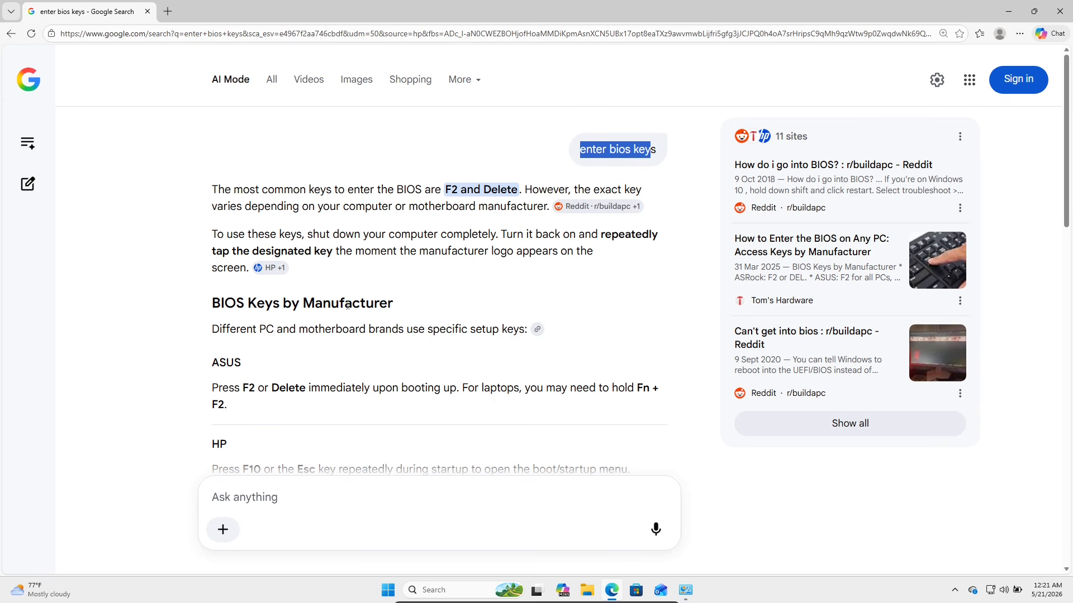
{"action": "scroll", "coordinate": [1055, 233], "scroll_direction": "down", "scroll_amount": 3}
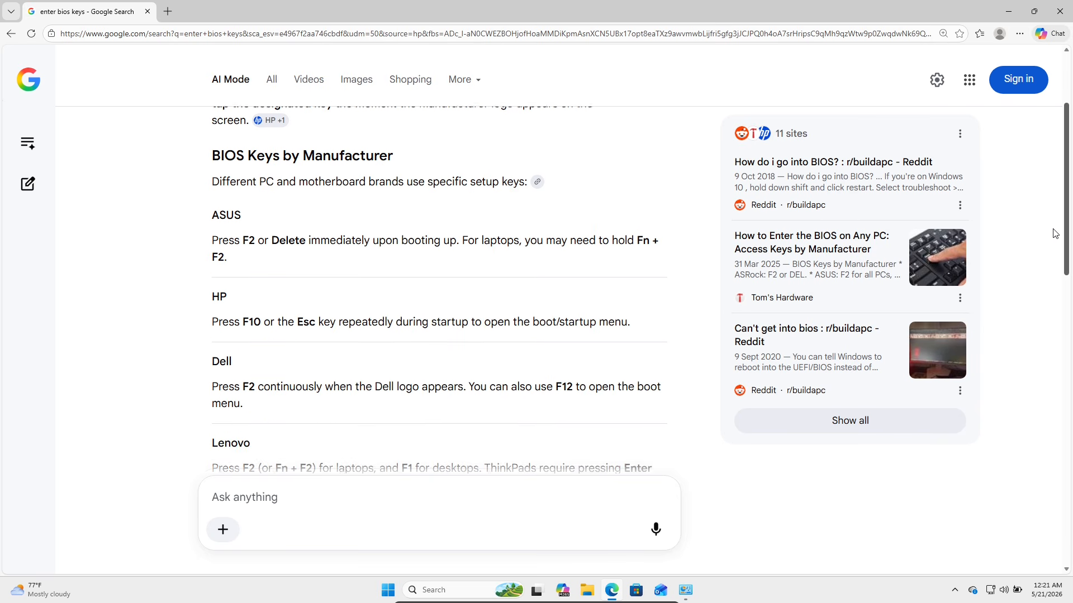
{"action": "scroll", "coordinate": [1055, 234], "scroll_direction": "down", "scroll_amount": 5}
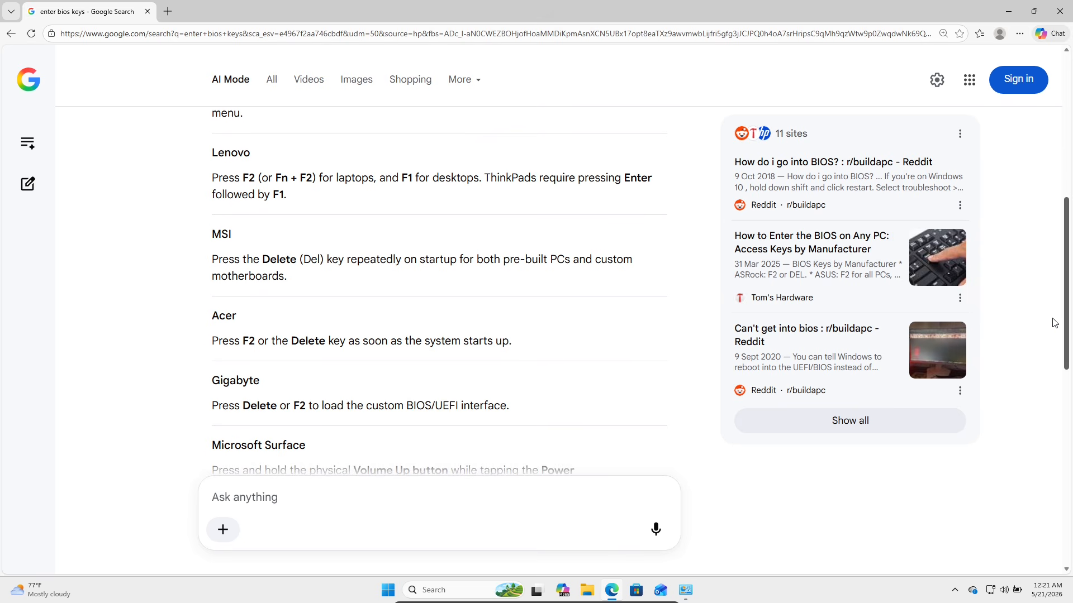
{"action": "scroll", "coordinate": [1055, 323], "scroll_direction": "down", "scroll_amount": 4}
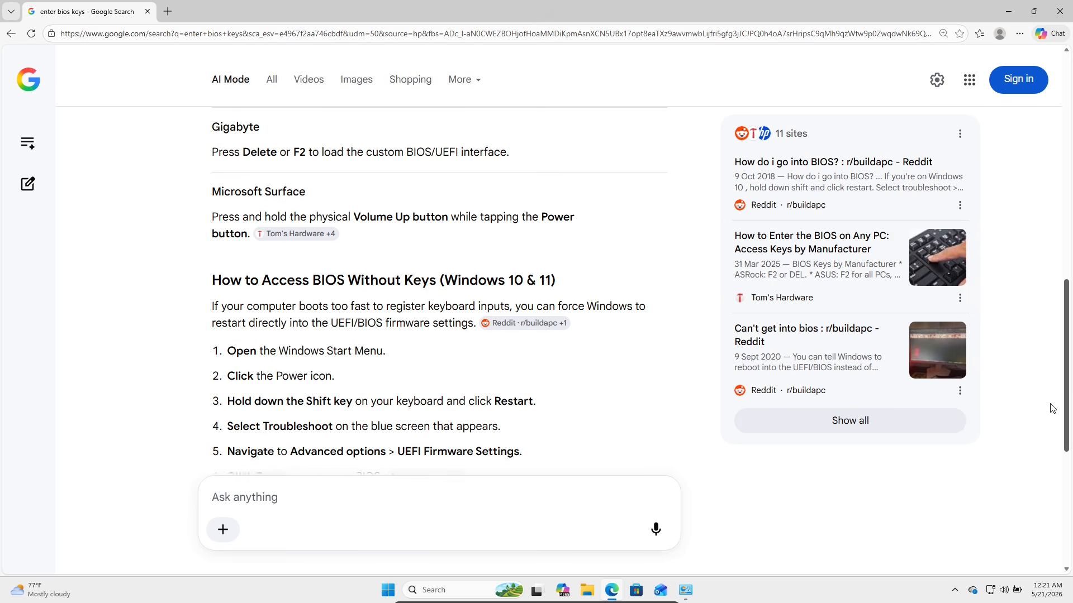
{"action": "scroll", "coordinate": [1044, 455], "scroll_direction": "down", "scroll_amount": 3}
{"action": "scroll", "coordinate": [1044, 454], "scroll_direction": "up", "scroll_amount": 15}
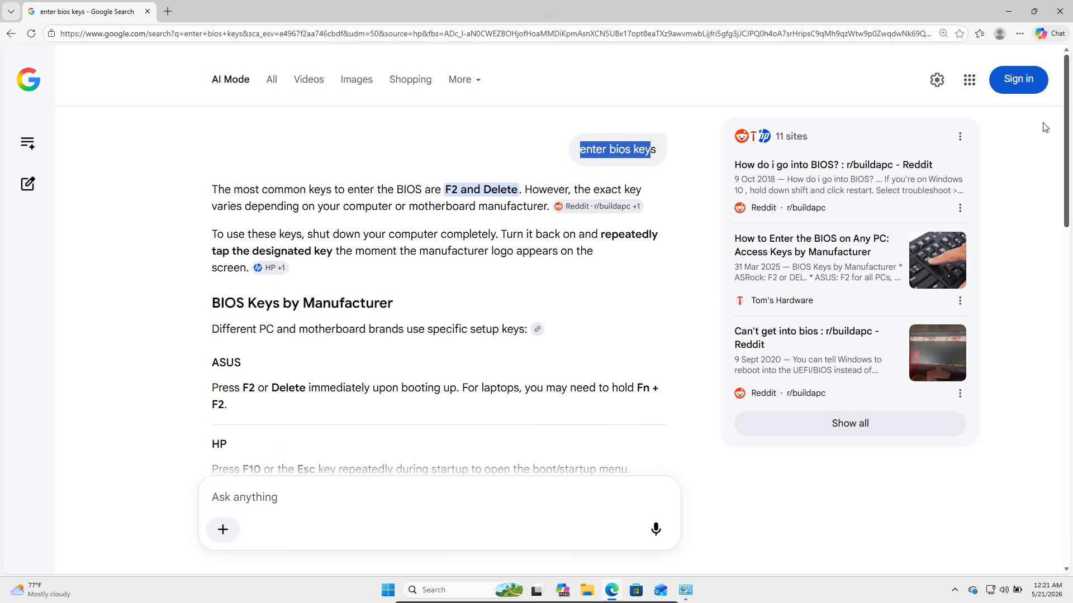
{"action": "left_click", "coordinate": [1008, 11]}
Move the Control Panel window nearer the middle of the desktop, check its Power Options page, and return to all items
{"action": "left_click_drag", "start_coordinate": [743, 110], "coordinate": [493, 137]}
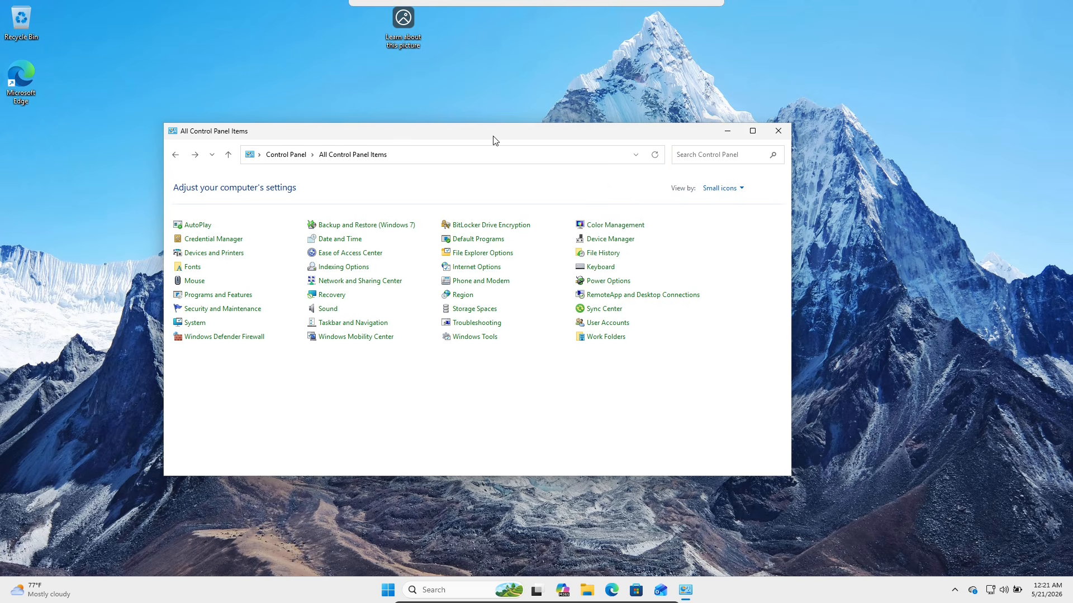
{"action": "left_click", "coordinate": [622, 285]}
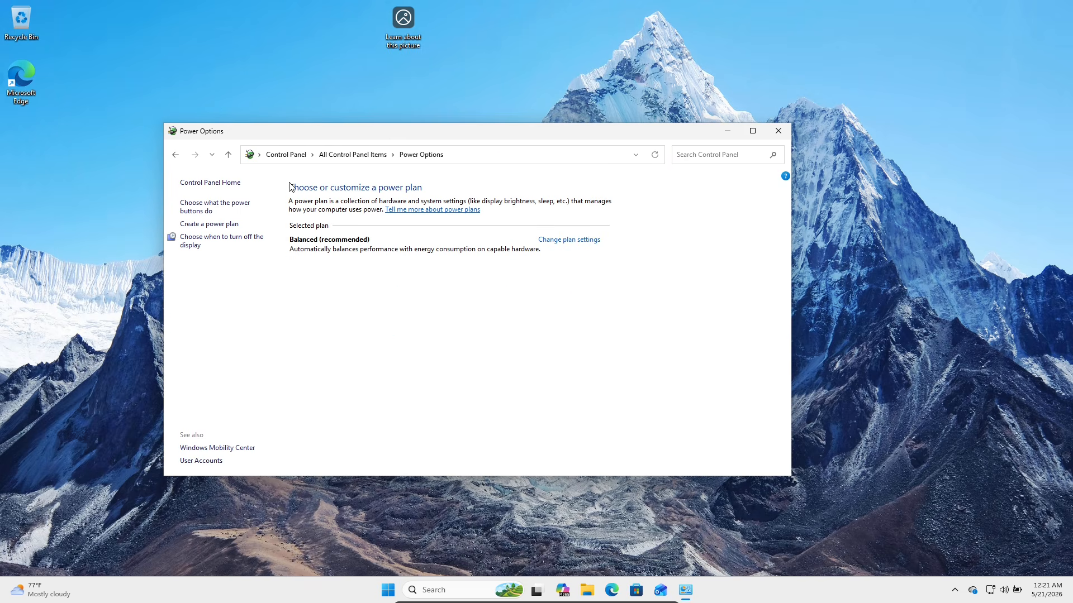
{"action": "left_click", "coordinate": [176, 155]}
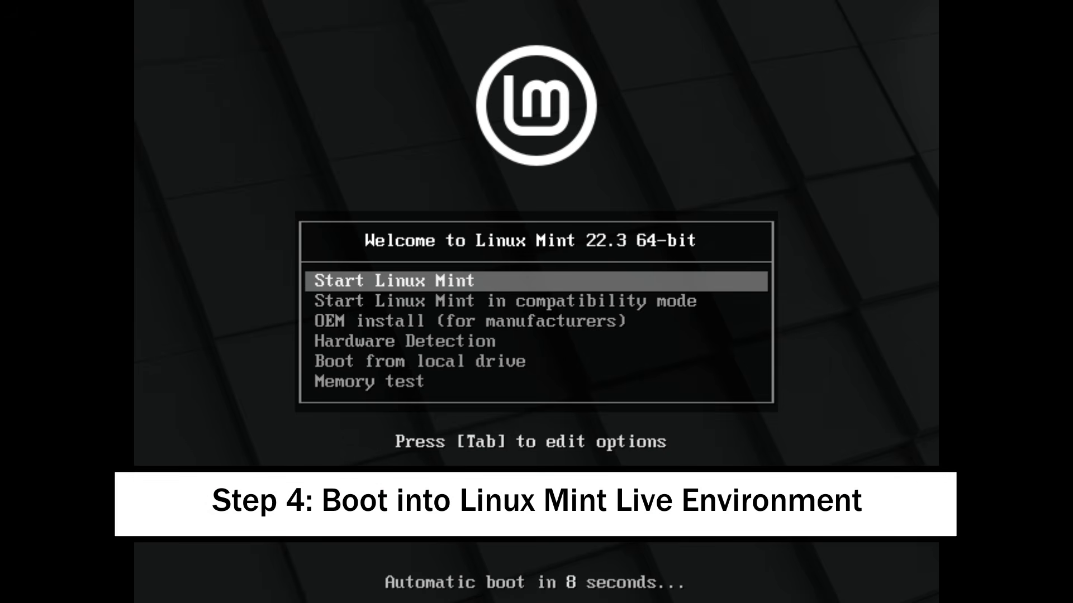
Look through the Linux Mint 22.3 boot menu options and boot into the live environment
{"action": "key", "text": "Down"}
{"action": "key", "text": "Down"}
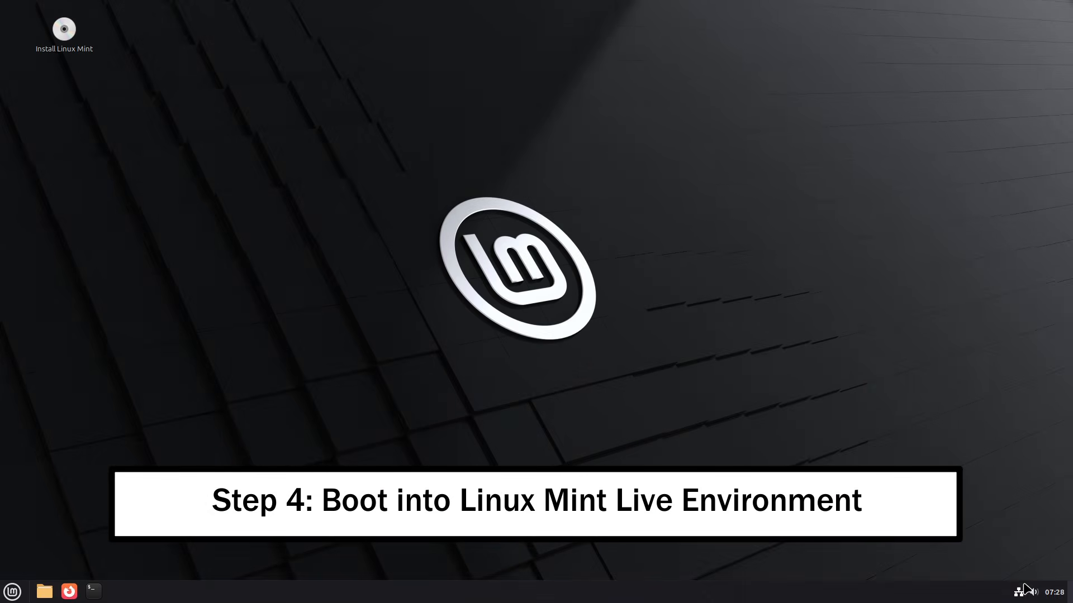
Check the network, sound and clock applets on the Linux Mint live desktop
{"action": "left_click", "coordinate": [1018, 592]}
{"action": "left_click", "coordinate": [1033, 592]}
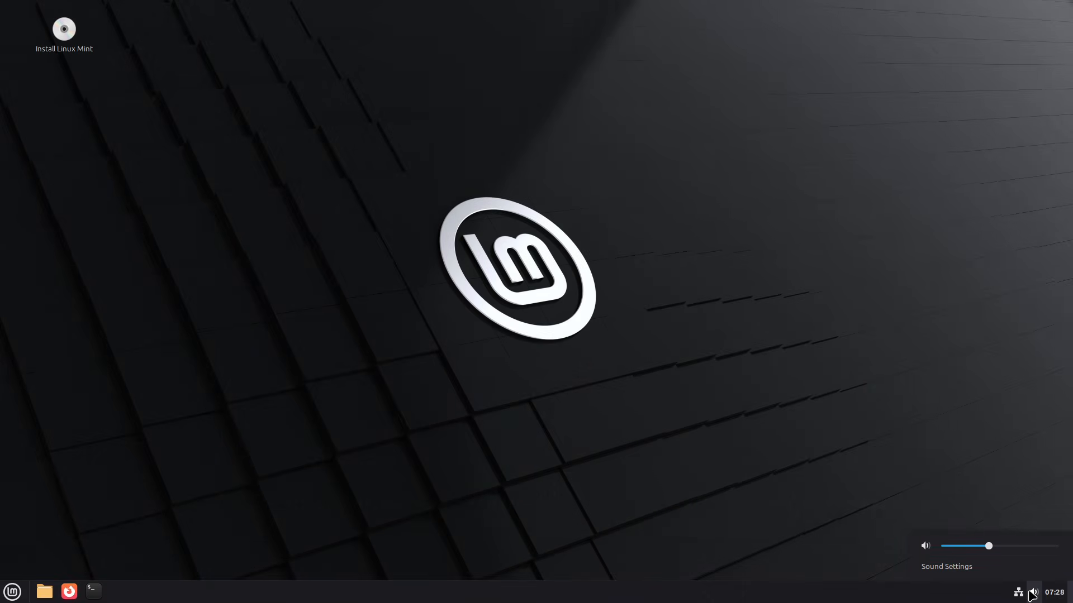
{"action": "left_click", "coordinate": [1052, 593]}
{"action": "left_click", "coordinate": [1053, 596]}
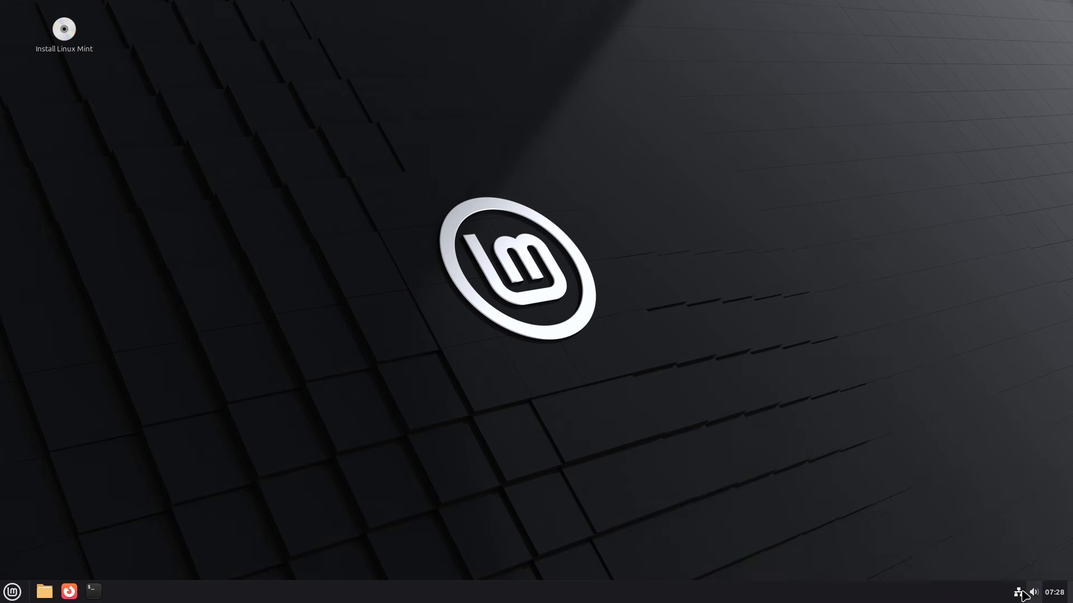
Open the Network Connections list to check the live session's wired connection
{"action": "left_click", "coordinate": [1018, 593]}
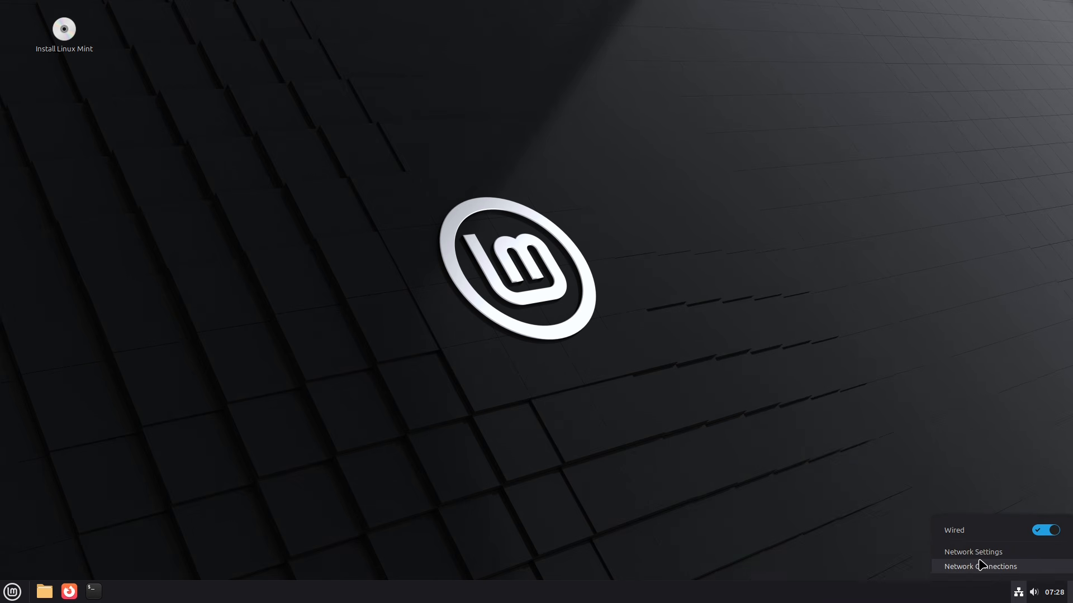
{"action": "left_click", "coordinate": [980, 566]}
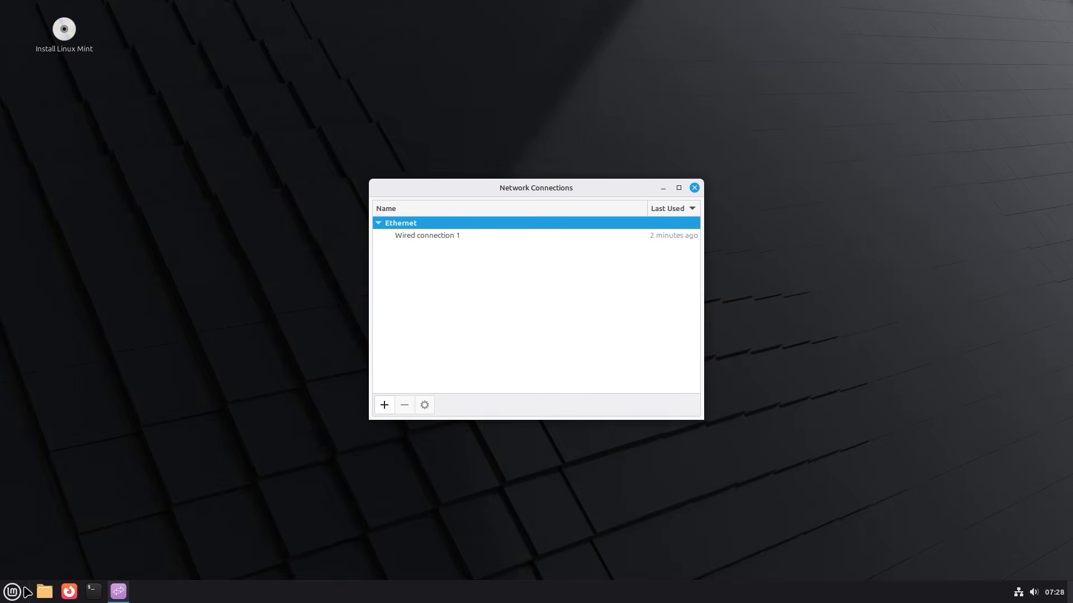
Look through the application menu results for "gr", and open System Settings to browse its categories
{"action": "left_click", "coordinate": [23, 590]}
{"action": "type", "text": "gr"}
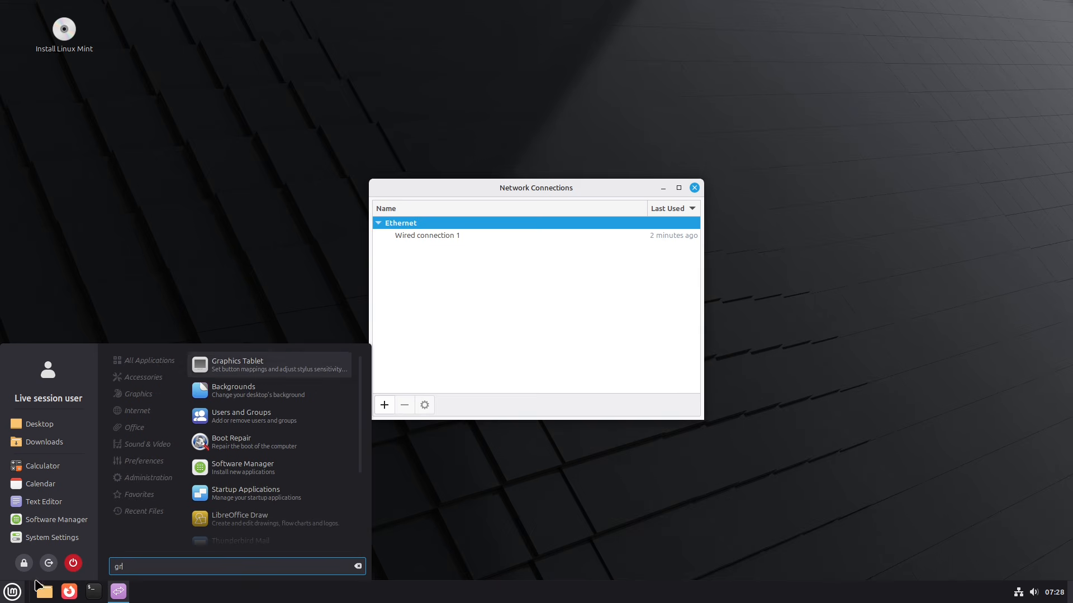
{"action": "scroll", "coordinate": [291, 442], "scroll_direction": "down", "scroll_amount": 5}
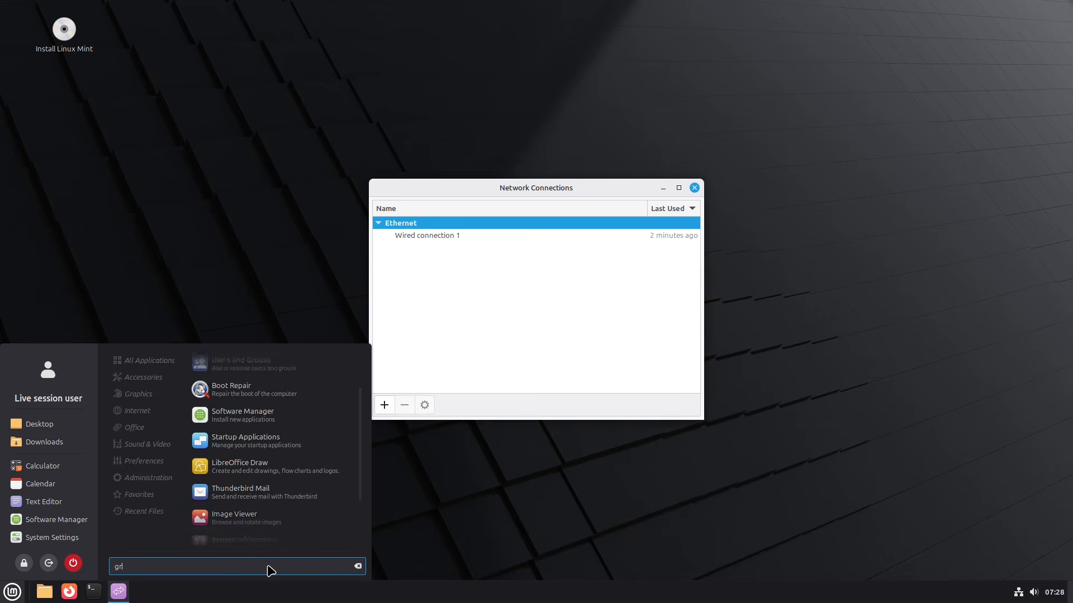
{"action": "left_click", "coordinate": [70, 538]}
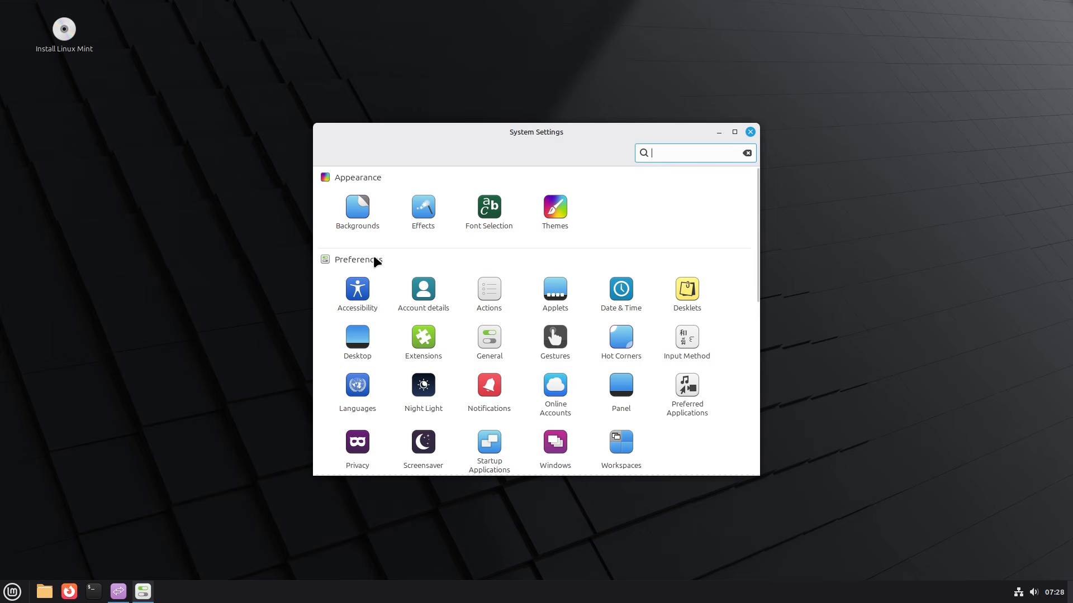
{"action": "left_click_drag", "start_coordinate": [759, 258], "coordinate": [759, 215]}
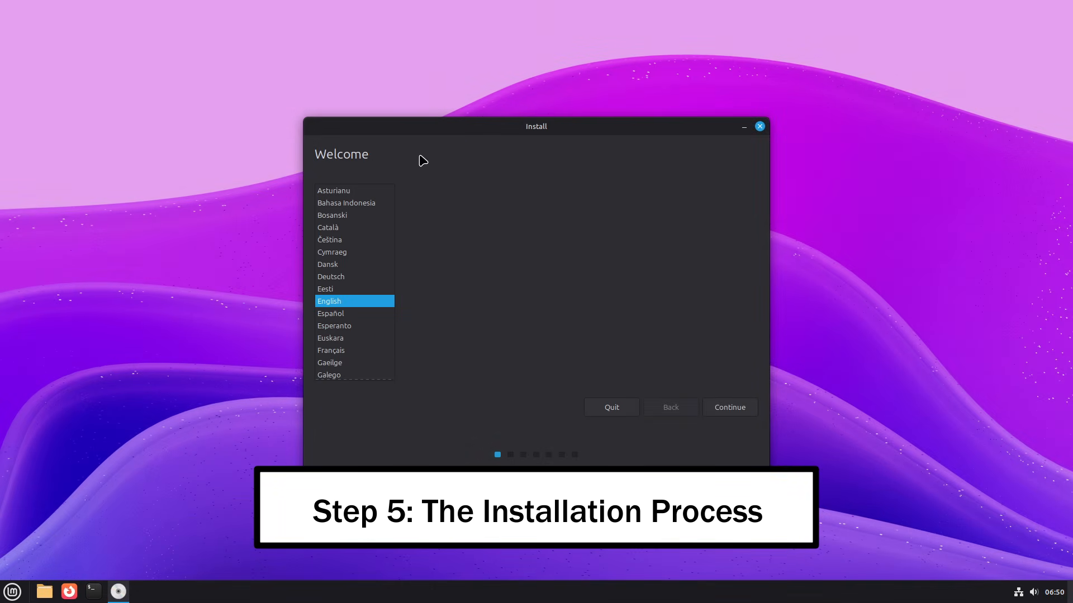
Keep English as the installer language and continue to the keyboard layout page
{"action": "mouse_move", "coordinate": [393, 209]}
{"action": "left_mouse_down"}
{"action": "mouse_move", "coordinate": [400, 376]}
{"action": "mouse_move", "coordinate": [412, 206]}
{"action": "left_mouse_up"}
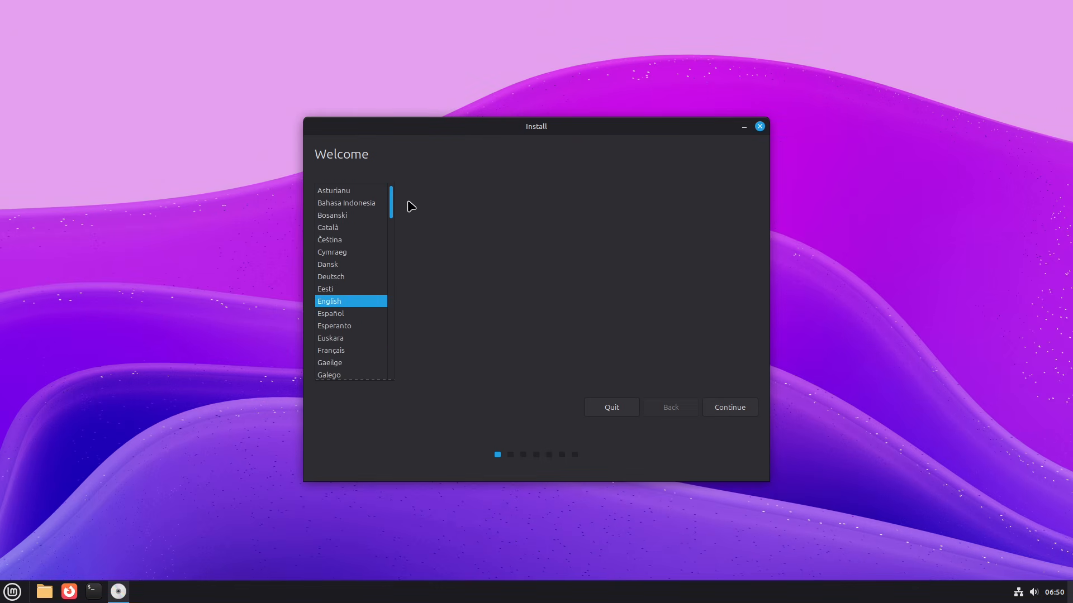
{"action": "left_click", "coordinate": [742, 406]}
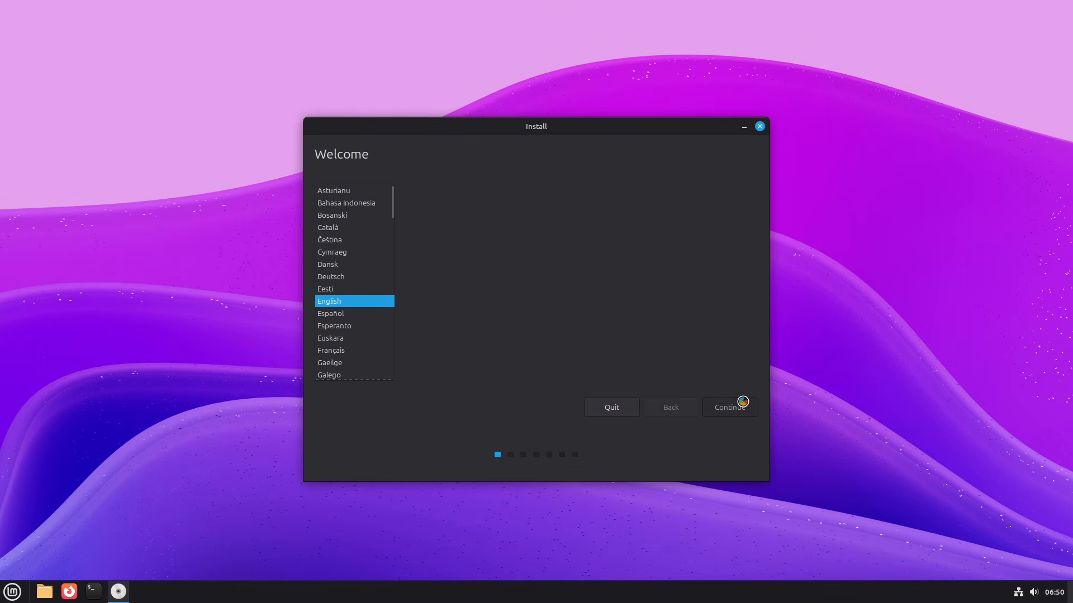
Try out the English (US) keyboard layout in the test field, clear the test text, and continue with that layout
{"action": "left_click", "coordinate": [373, 359]}
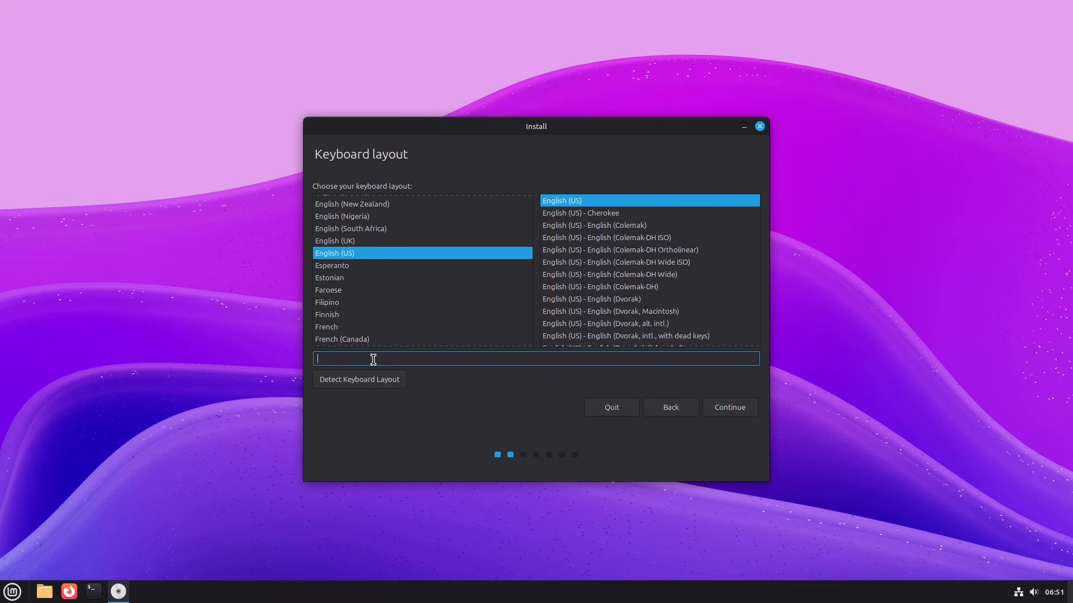
{"action": "type", "text": "hello"}
{"action": "left_click", "coordinate": [390, 381]}
{"action": "left_click", "coordinate": [601, 275]}
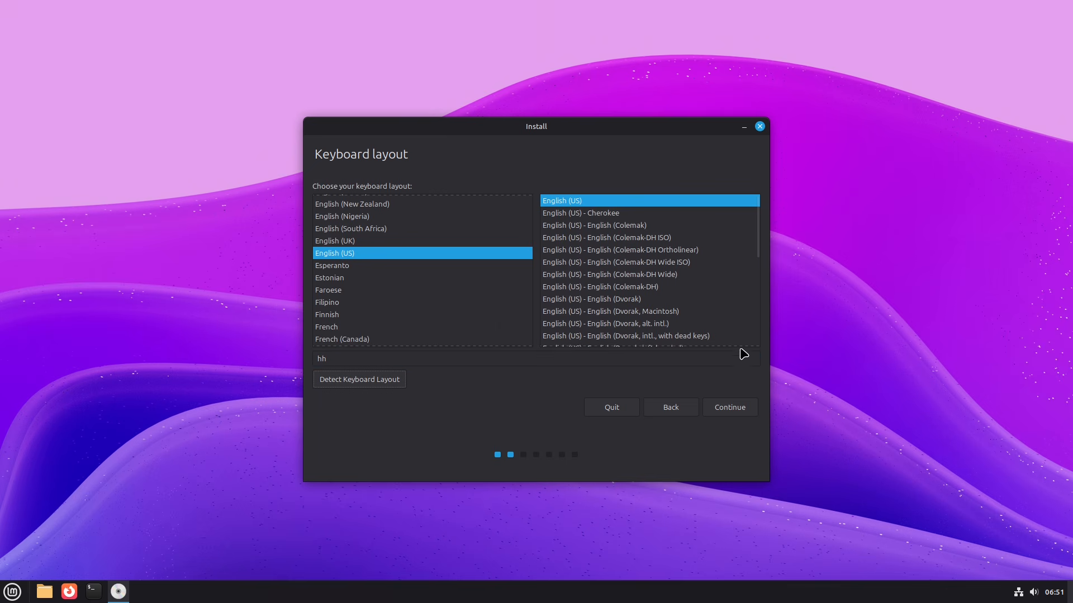
{"action": "left_click", "coordinate": [419, 358]}
{"action": "key", "text": "BackSpace"}
{"action": "key", "text": "BackSpace"}
{"action": "key", "text": "BackSpace"}
{"action": "key", "text": "BackSpace"}
{"action": "key", "text": "BackSpace"}
{"action": "left_click", "coordinate": [724, 408]}
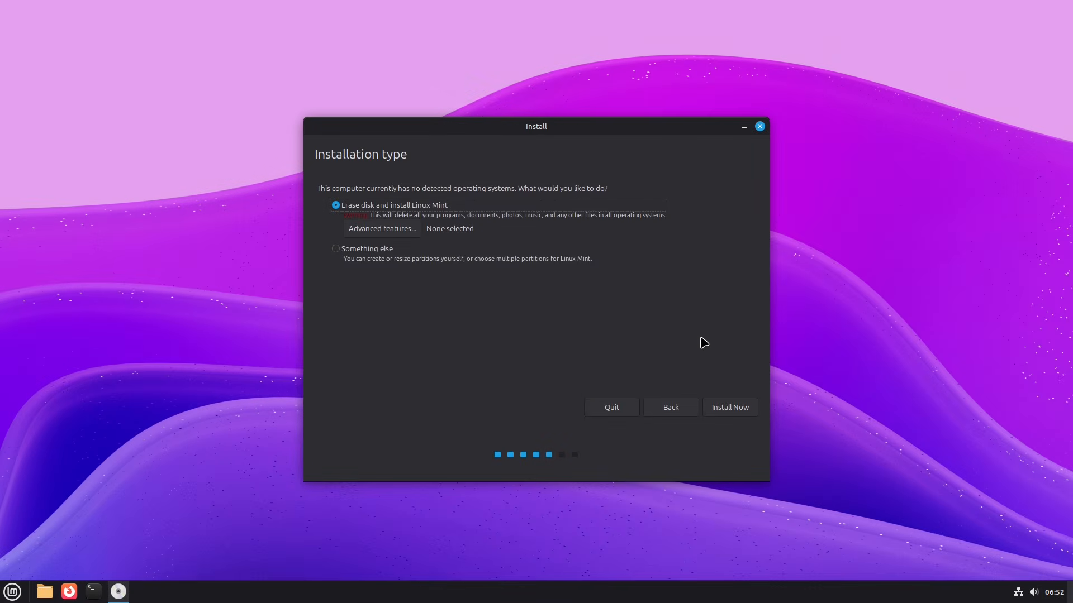
Review the advanced features and the Something else option, choose Erase disk and install Linux Mint, and confirm writing the changes to disk
{"action": "left_click", "coordinate": [406, 234]}
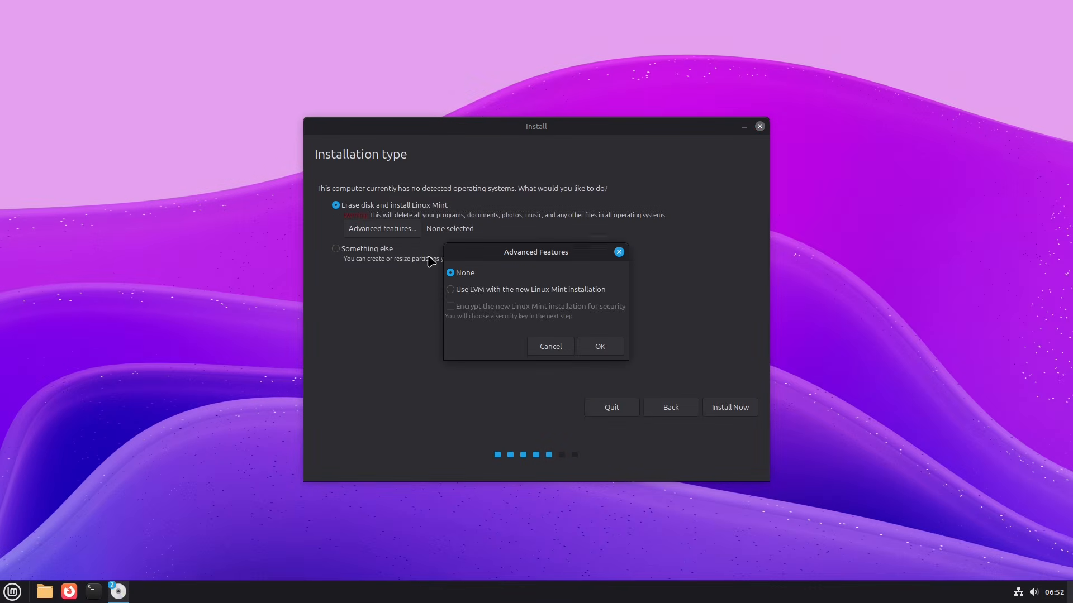
{"action": "left_click", "coordinate": [545, 347]}
{"action": "left_click", "coordinate": [335, 249]}
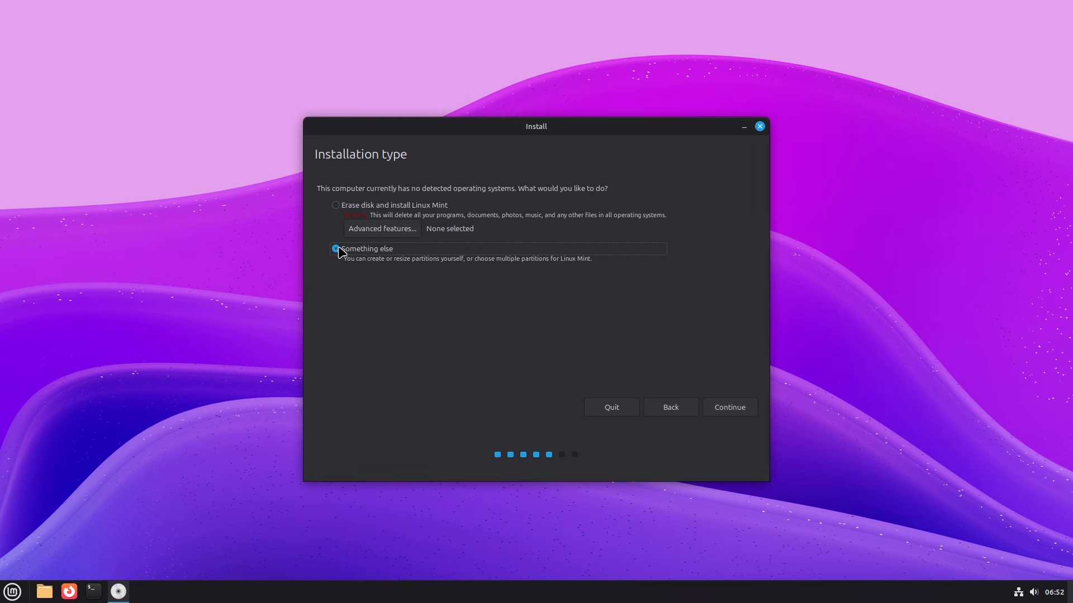
{"action": "left_click", "coordinate": [368, 207]}
{"action": "left_click", "coordinate": [734, 407]}
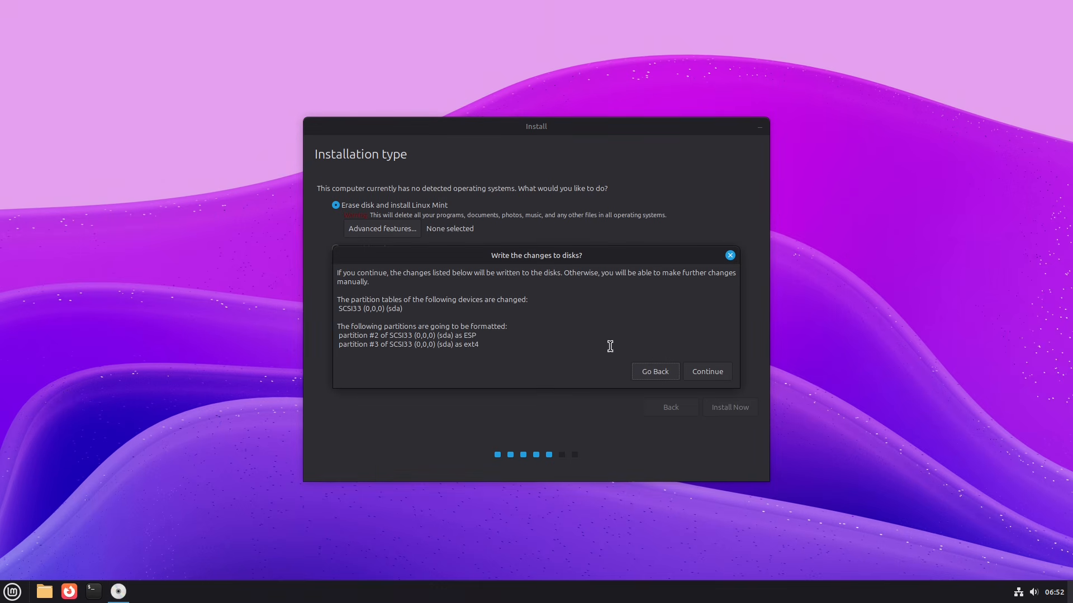
{"action": "left_click", "coordinate": [709, 373]}
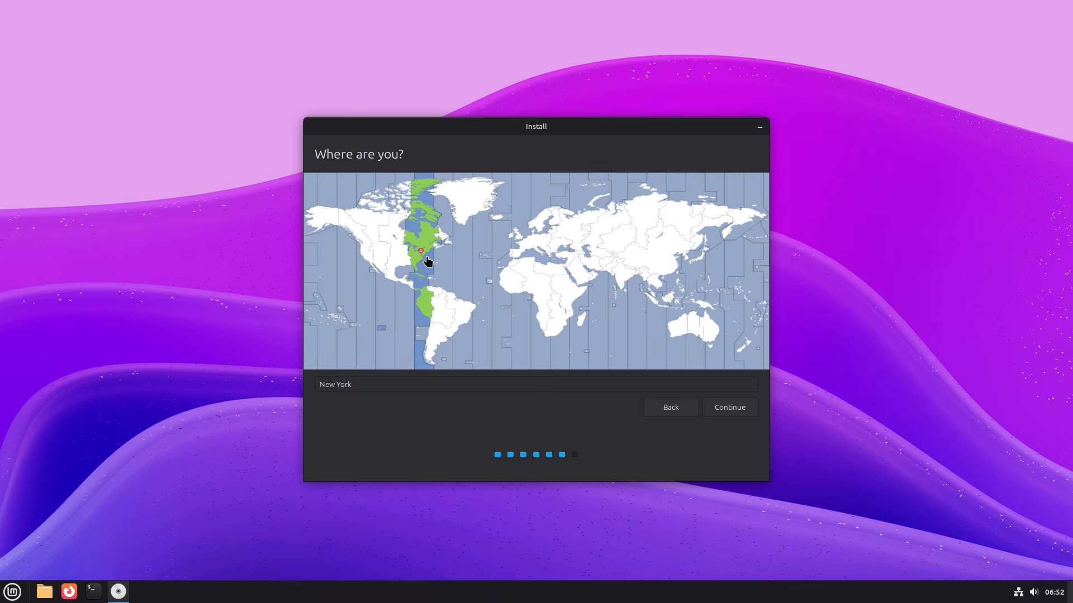
Try several regions on the time zone map, set the location to Kamchatka, and continue
{"action": "left_click", "coordinate": [366, 266]}
{"action": "left_click", "coordinate": [559, 262]}
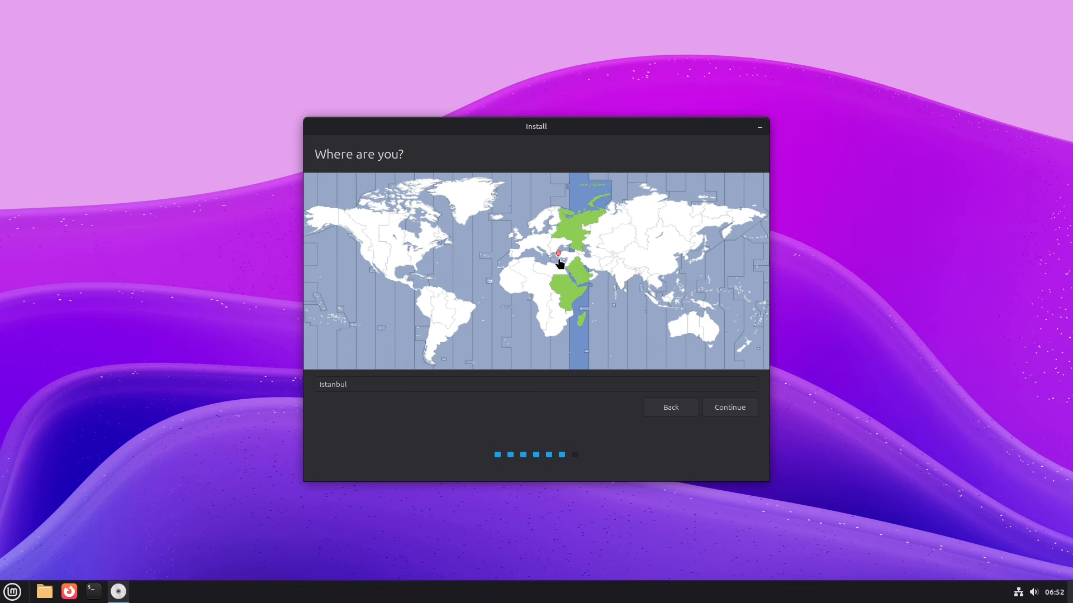
{"action": "left_click", "coordinate": [643, 277]}
{"action": "left_click", "coordinate": [692, 233]}
{"action": "left_click", "coordinate": [743, 222]}
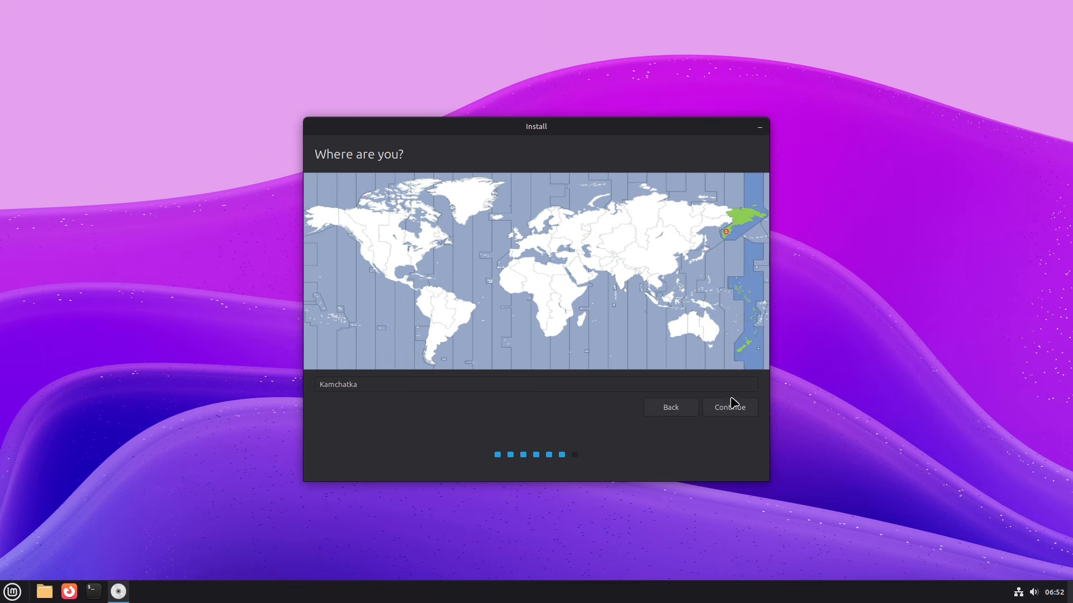
{"action": "left_click", "coordinate": [721, 413]}
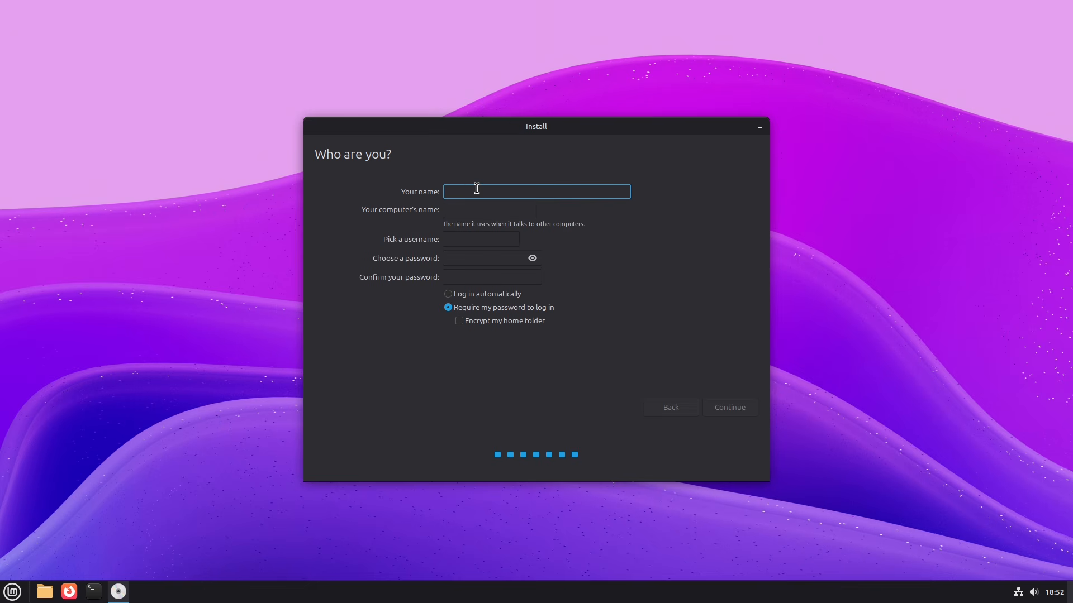
Fill in the account details with "linuxmint" as the name and enter and confirm the account password
{"action": "type", "text": "linuxmint"}
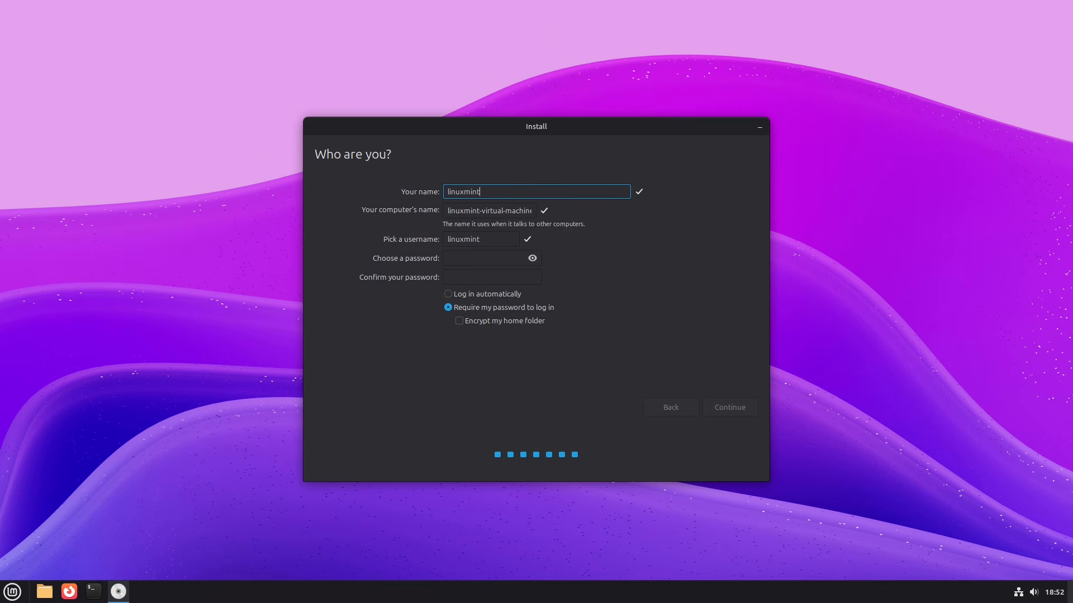
{"action": "left_click", "coordinate": [498, 259]}
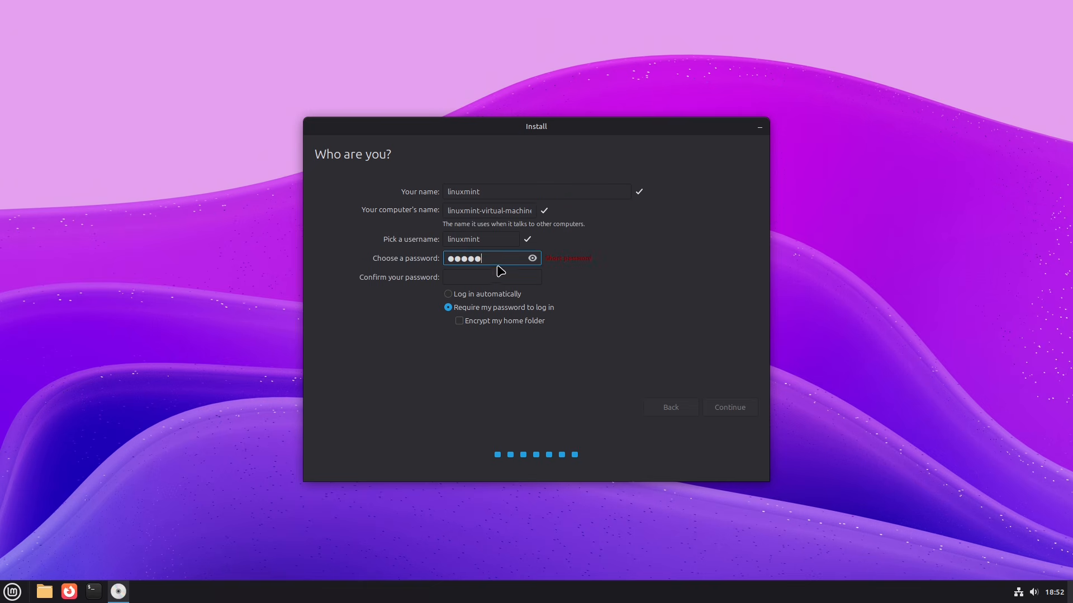
{"action": "left_click", "coordinate": [495, 277]}
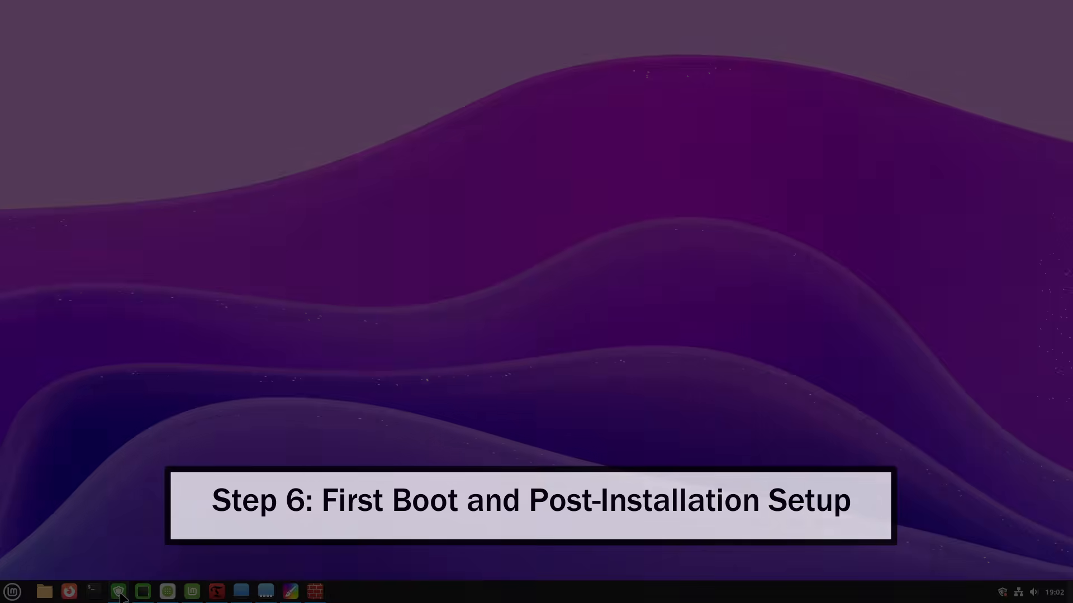
Bring up the Update Manager on the installed system and accept its welcome page to start checking for updates
{"action": "left_click", "coordinate": [118, 592]}
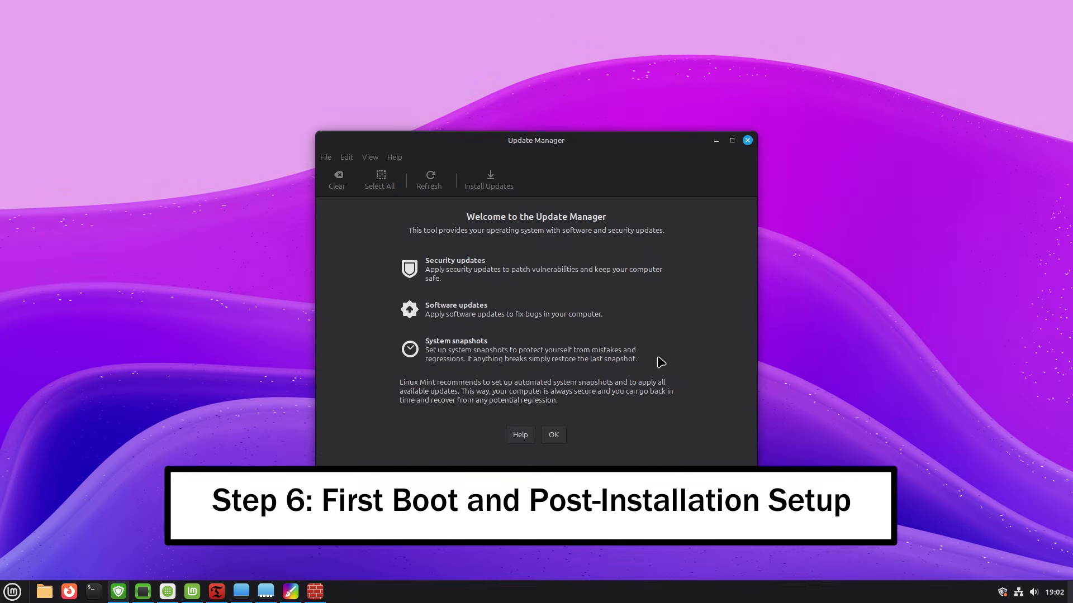
{"action": "left_click", "coordinate": [552, 435]}
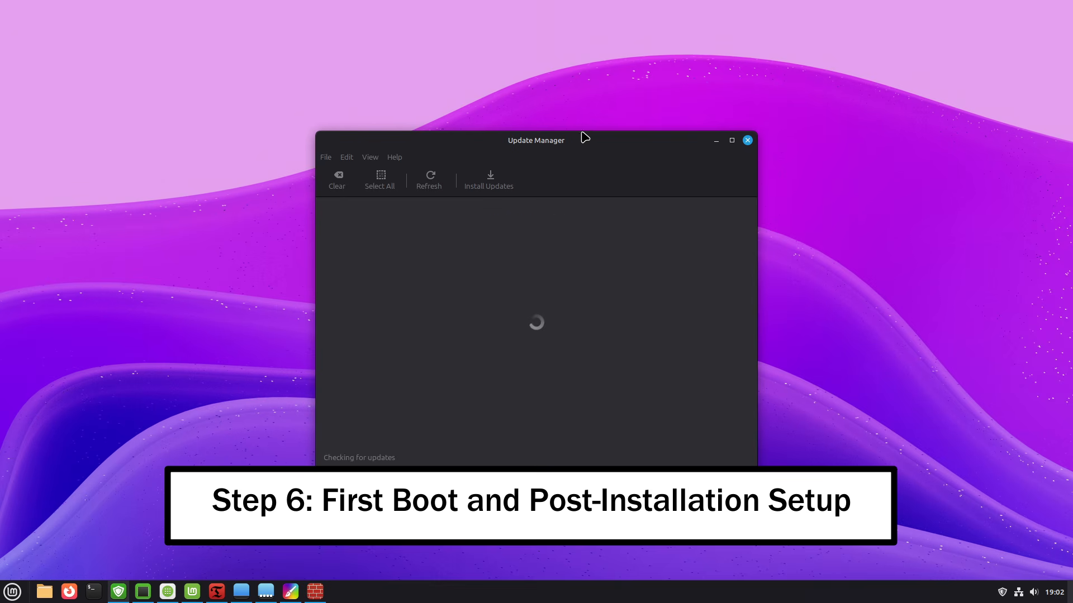
{"action": "left_click", "coordinate": [118, 593]}
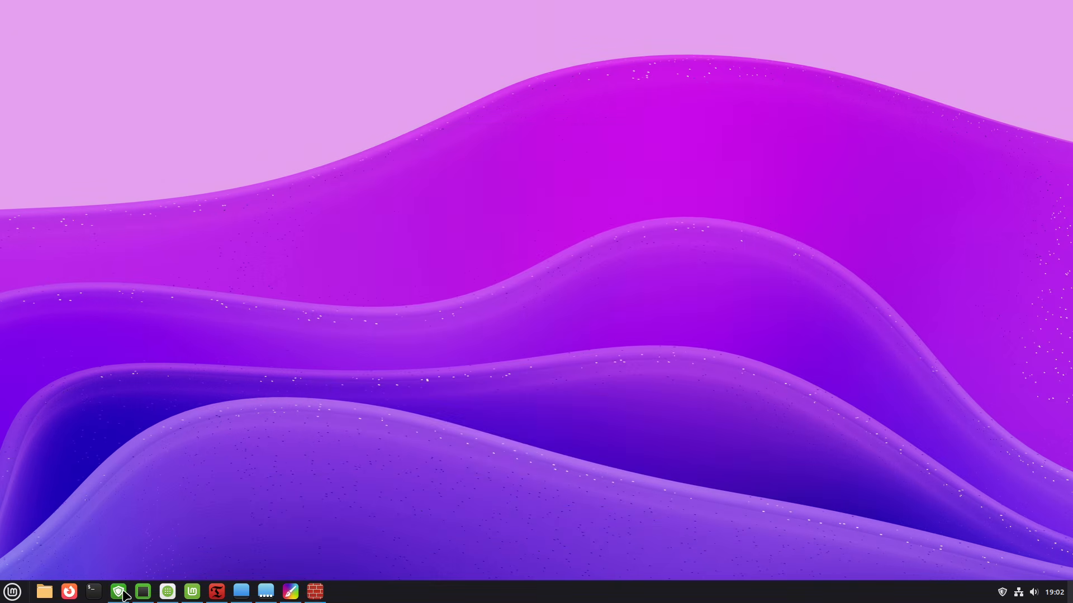
{"action": "left_click", "coordinate": [118, 592]}
Check the Driver Manager for additional drivers, moving its window aside, and close it
{"action": "left_click", "coordinate": [142, 592]}
{"action": "left_click_drag", "start_coordinate": [634, 172], "coordinate": [728, 190]}
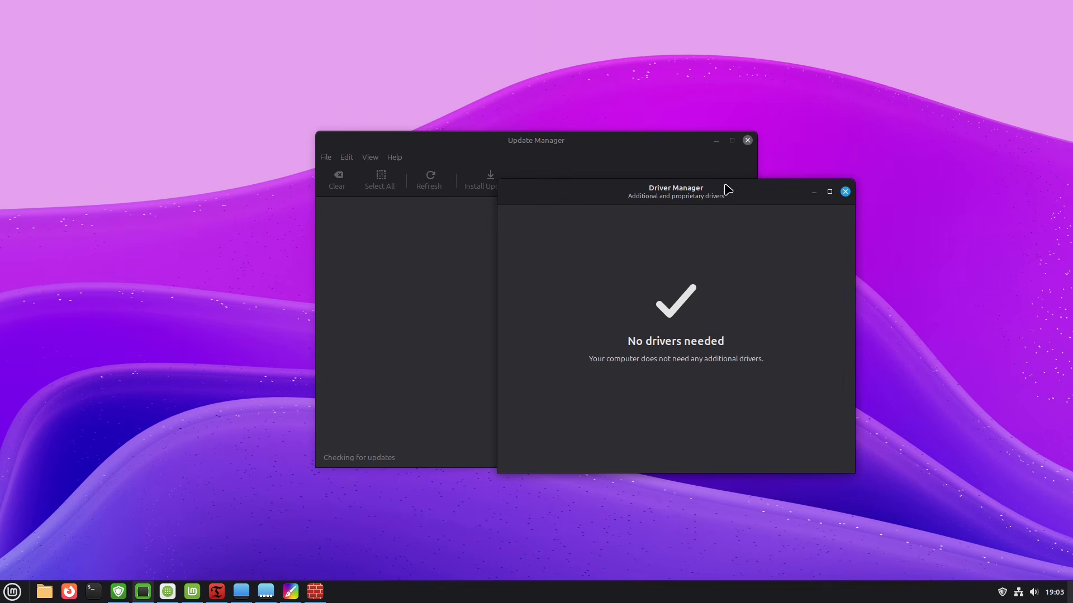
{"action": "left_click", "coordinate": [845, 192]}
View the Update Manager's About information, maximize its window to look over the available updates, and close it
{"action": "left_click", "coordinate": [395, 157]}
{"action": "left_click", "coordinate": [413, 219]}
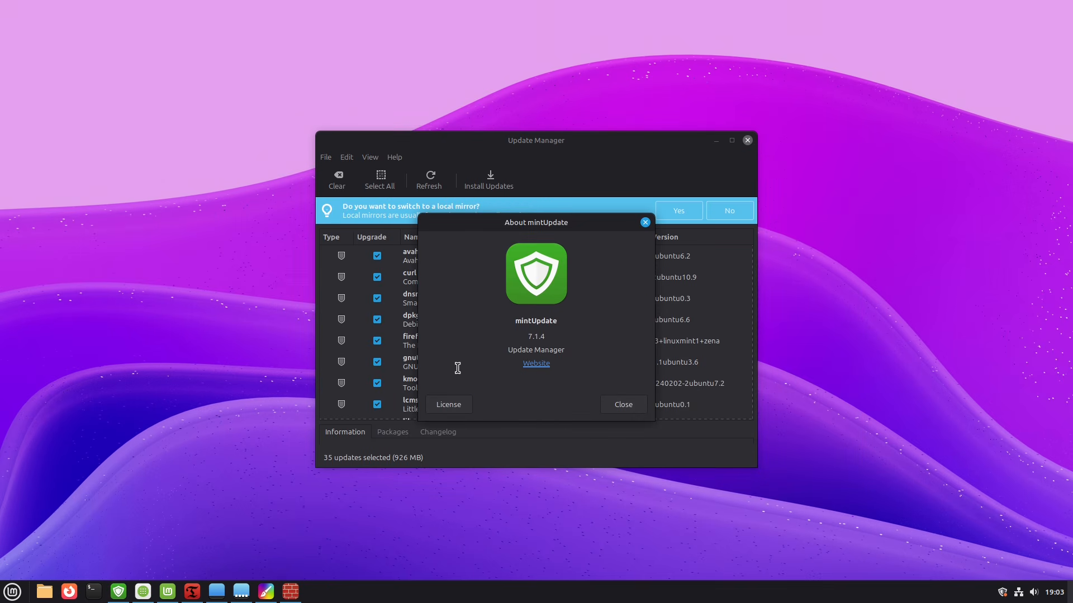
{"action": "left_click", "coordinate": [623, 403]}
{"action": "left_click", "coordinate": [731, 140]}
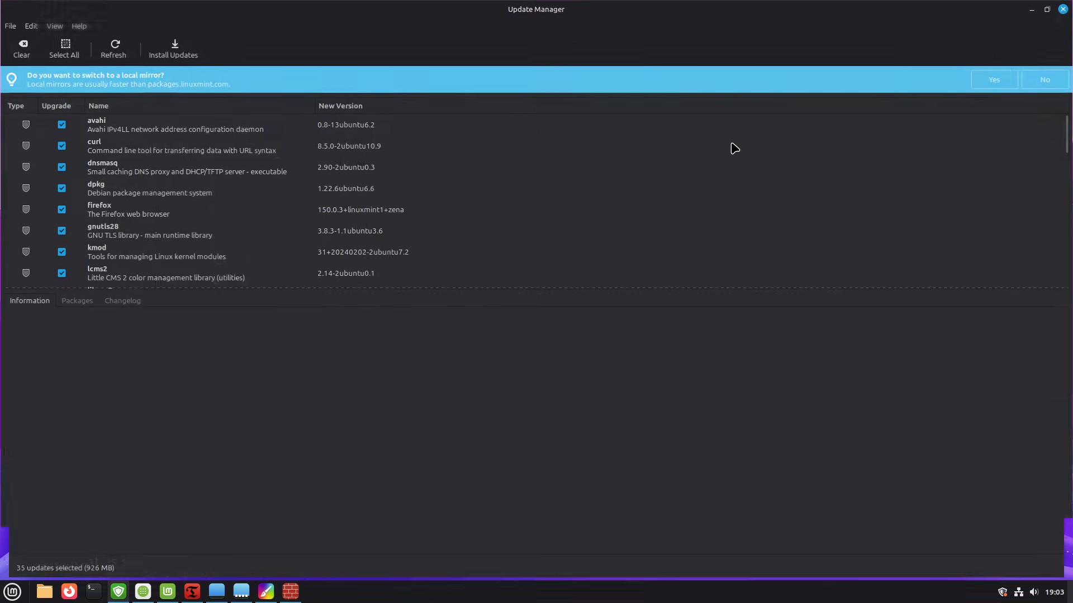
{"action": "left_click", "coordinate": [1063, 10]}
Maximize the Software Manager, look over its featured applications, categories and top-rated software, and close it
{"action": "left_click", "coordinate": [119, 591]}
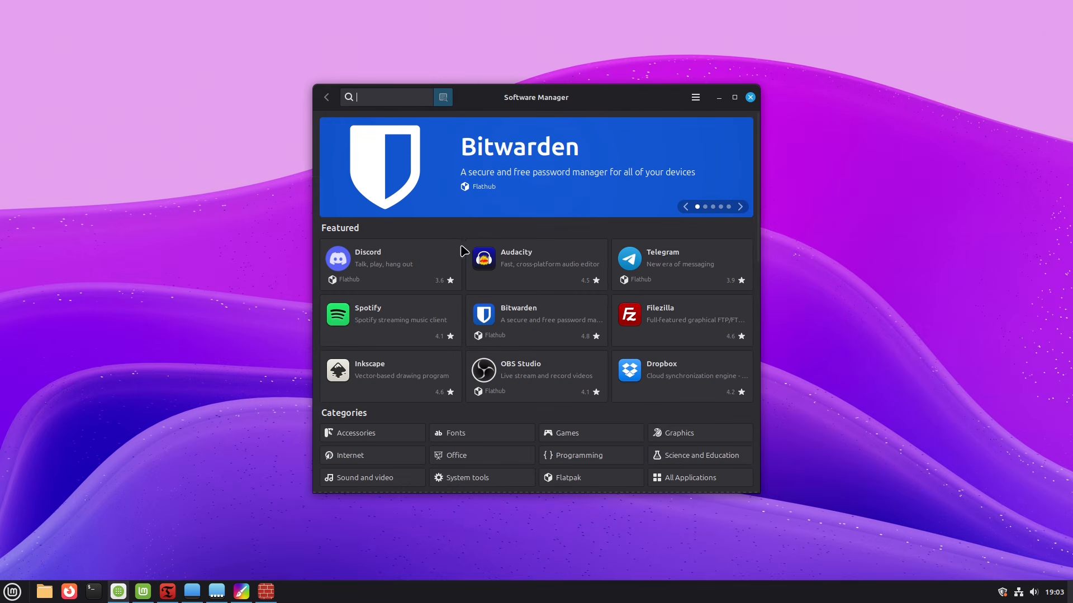
{"action": "left_click", "coordinate": [736, 99]}
{"action": "left_click", "coordinate": [1008, 13]}
{"action": "left_click", "coordinate": [970, 91]}
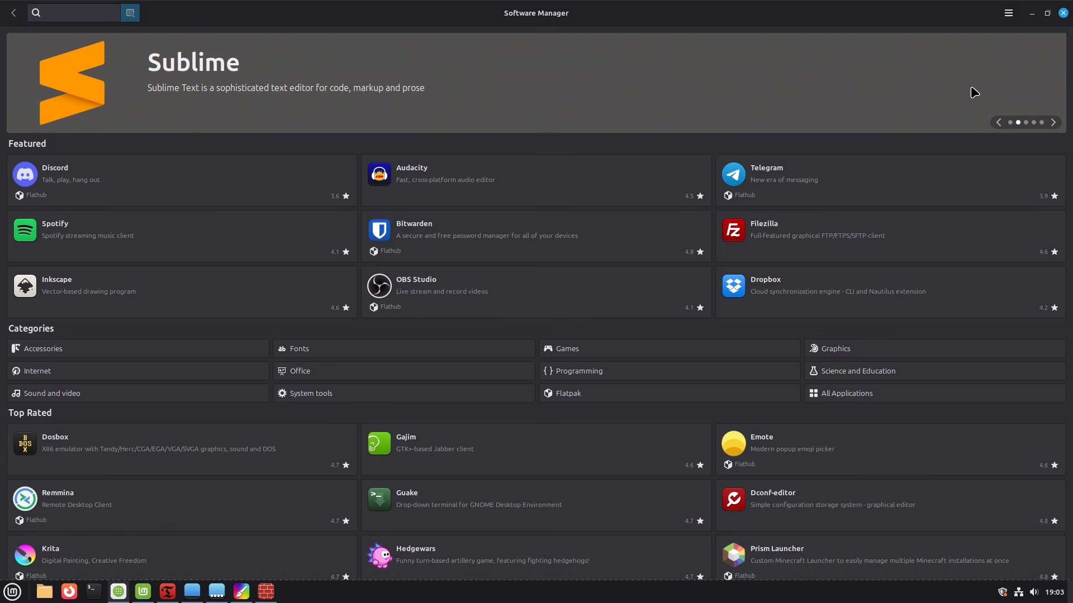
{"action": "left_click", "coordinate": [646, 205]}
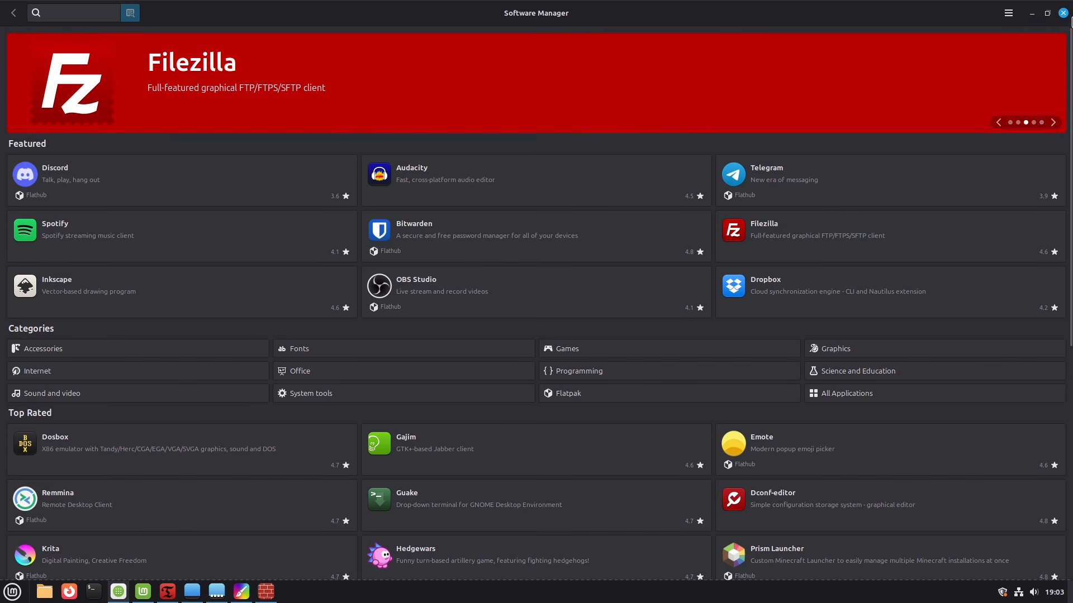
{"action": "left_click", "coordinate": [1064, 13]}
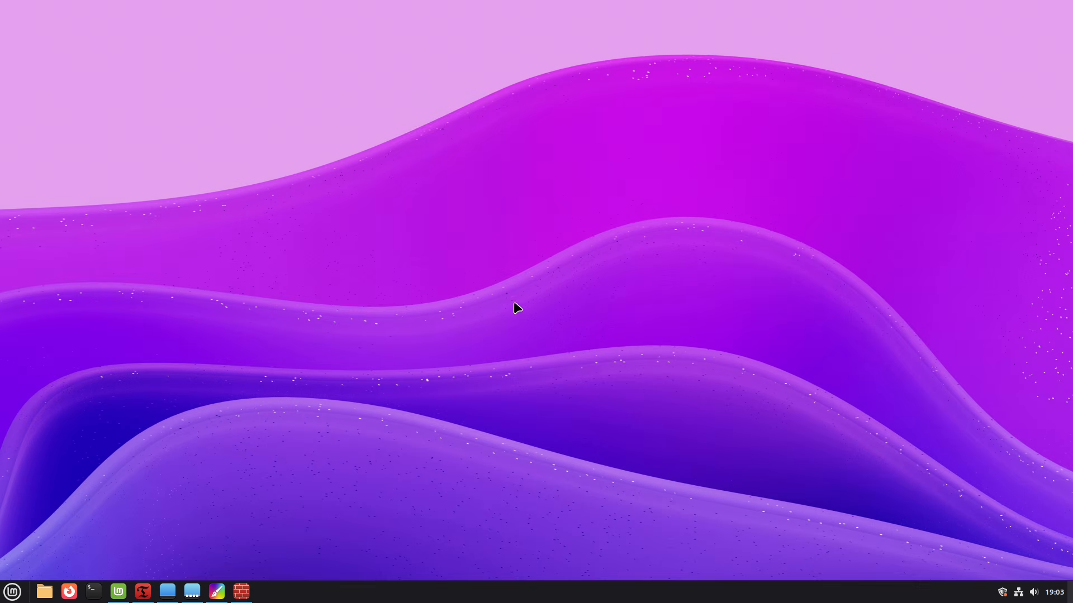
Bring up the Welcome window and look through the First Steps list, maximizing the window to show all of it
{"action": "left_click", "coordinate": [118, 591]}
{"action": "left_click", "coordinate": [572, 296]}
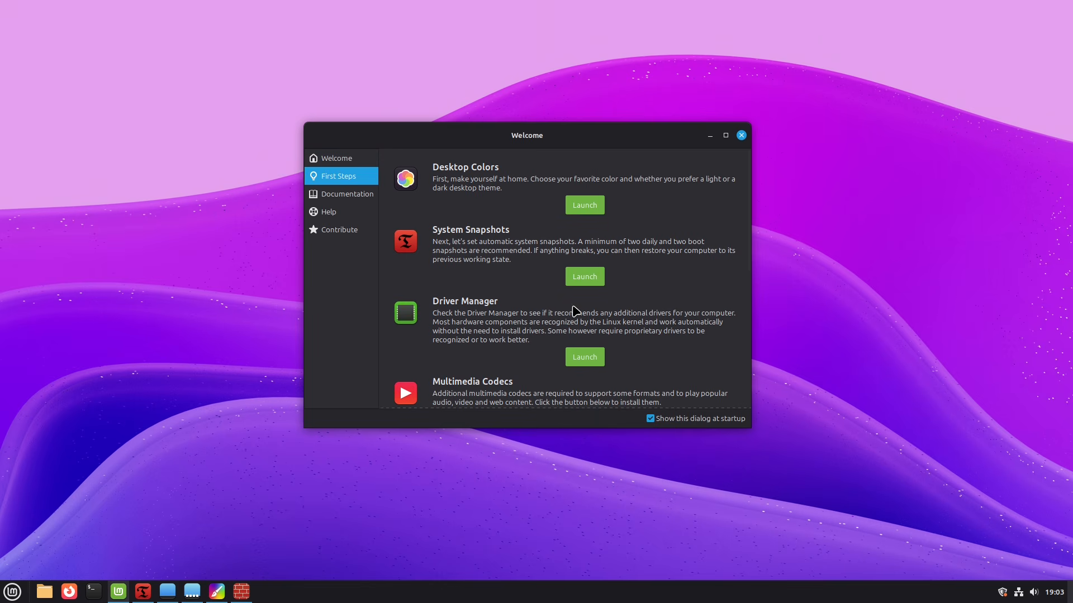
{"action": "left_click_drag", "start_coordinate": [748, 235], "coordinate": [749, 390]}
{"action": "left_click", "coordinate": [726, 137]}
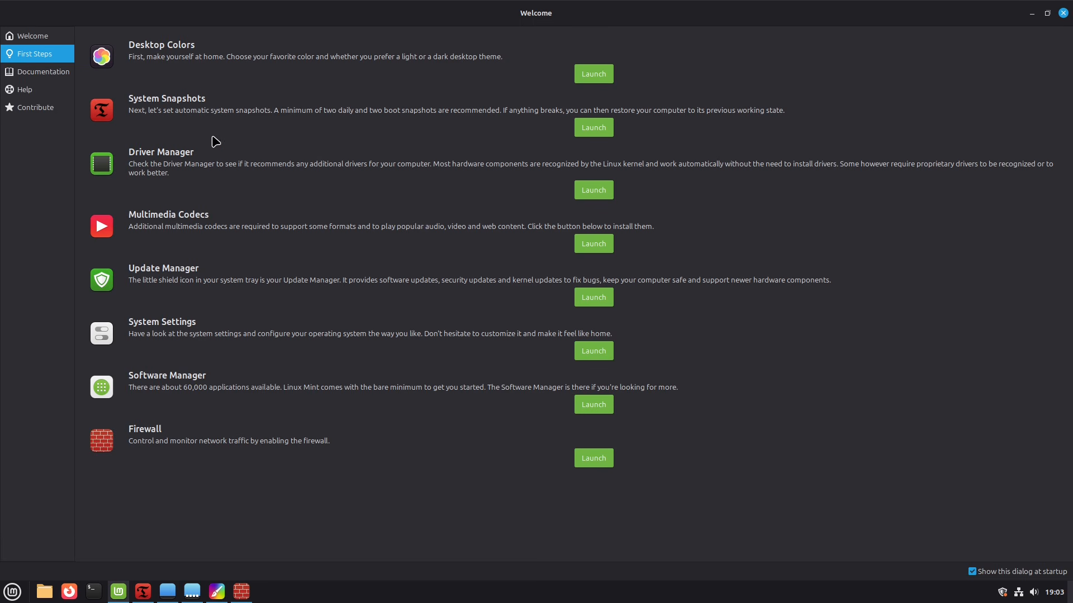
Look through the Documentation, Help and Contribute pages of the Welcome window and close it
{"action": "left_click", "coordinate": [66, 73]}
{"action": "left_click", "coordinate": [59, 91]}
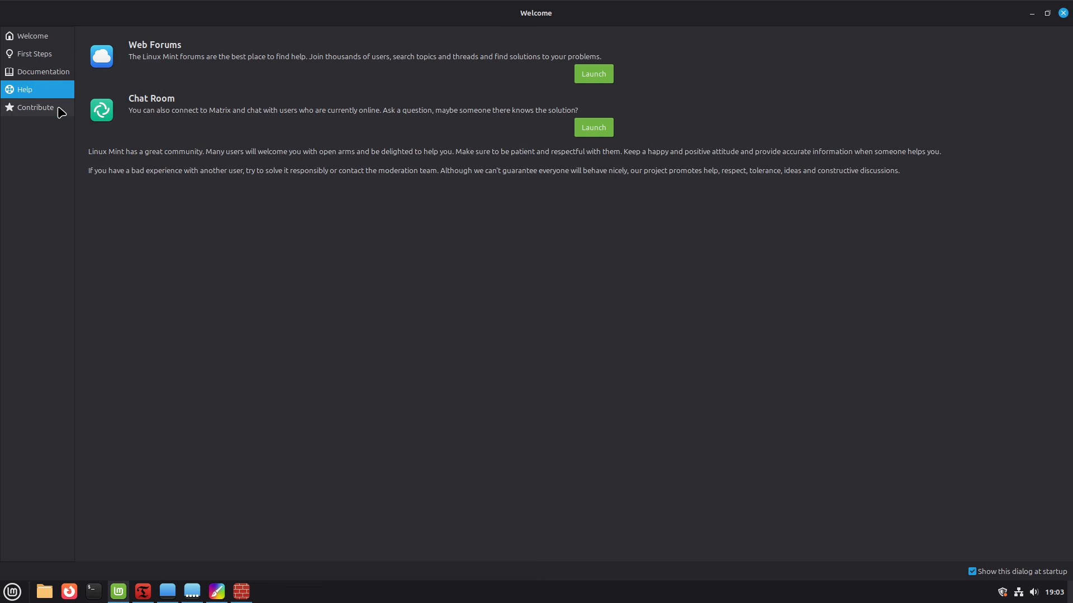
{"action": "left_click", "coordinate": [59, 107]}
{"action": "left_click", "coordinate": [1063, 13]}
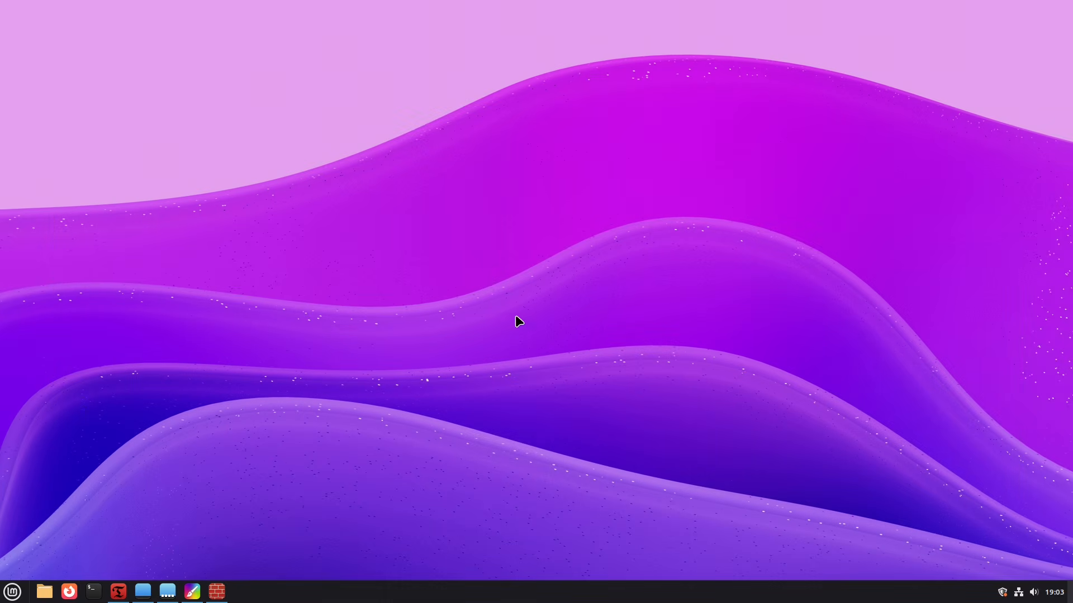
Bring up the Timeshift window and view the version details in its About information
{"action": "left_click", "coordinate": [126, 591]}
{"action": "left_click", "coordinate": [588, 473]}
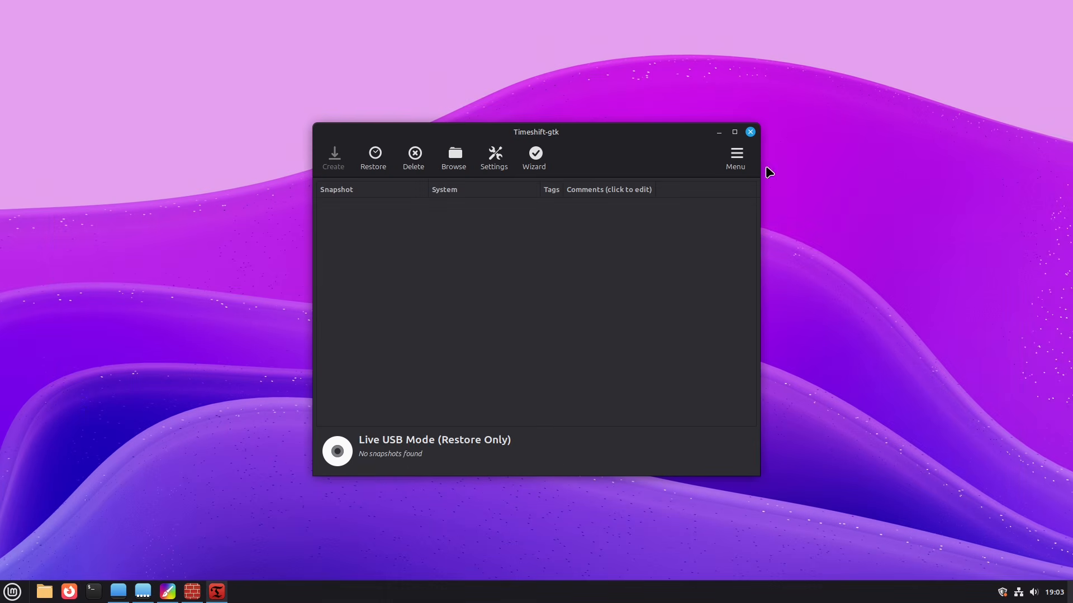
{"action": "left_click", "coordinate": [746, 154]}
{"action": "left_click", "coordinate": [754, 170]}
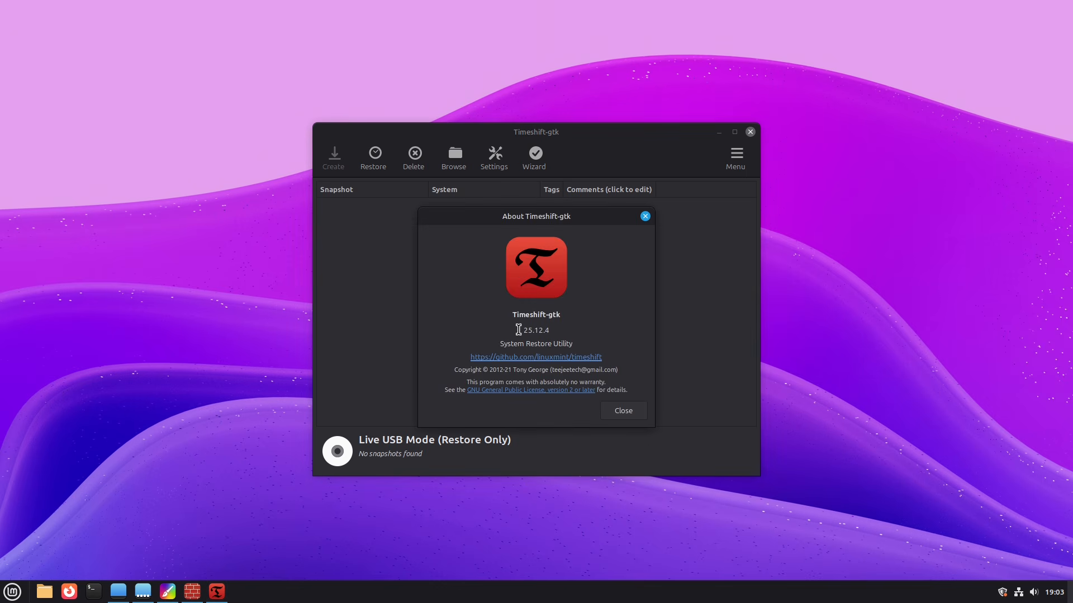
{"action": "left_click_drag", "start_coordinate": [519, 330], "coordinate": [597, 329]}
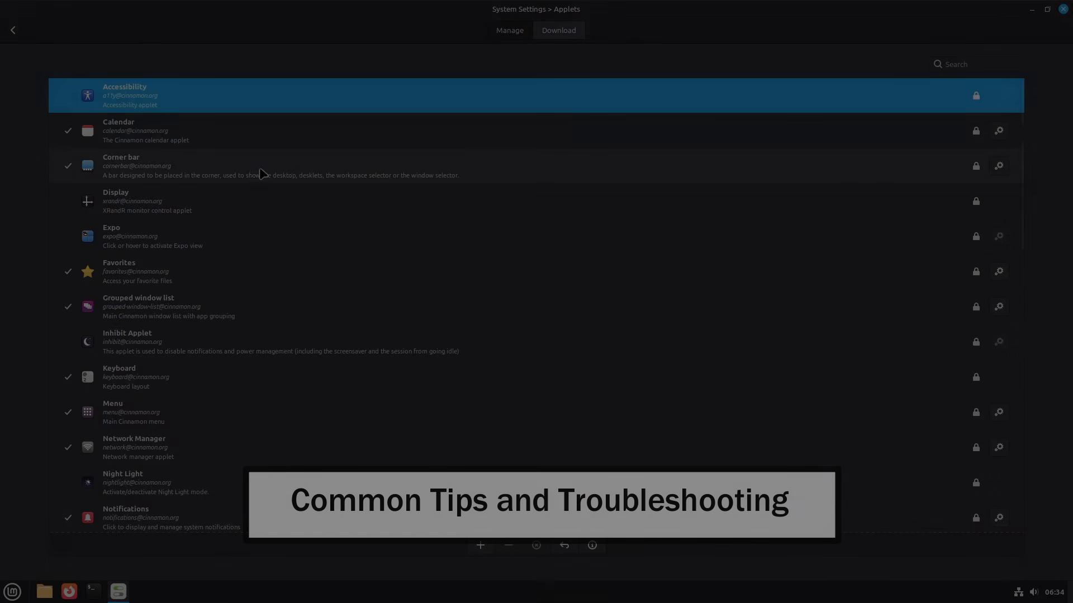
Look over the installed and downloadable desklets and extensions in System Settings
{"action": "left_click", "coordinate": [13, 29]}
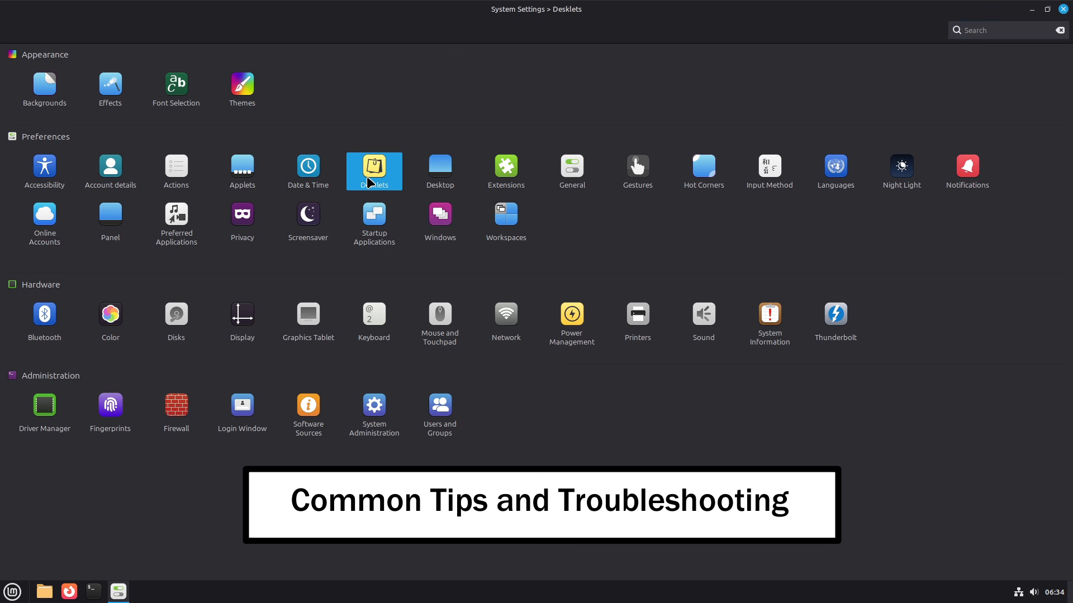
{"action": "left_click", "coordinate": [371, 182]}
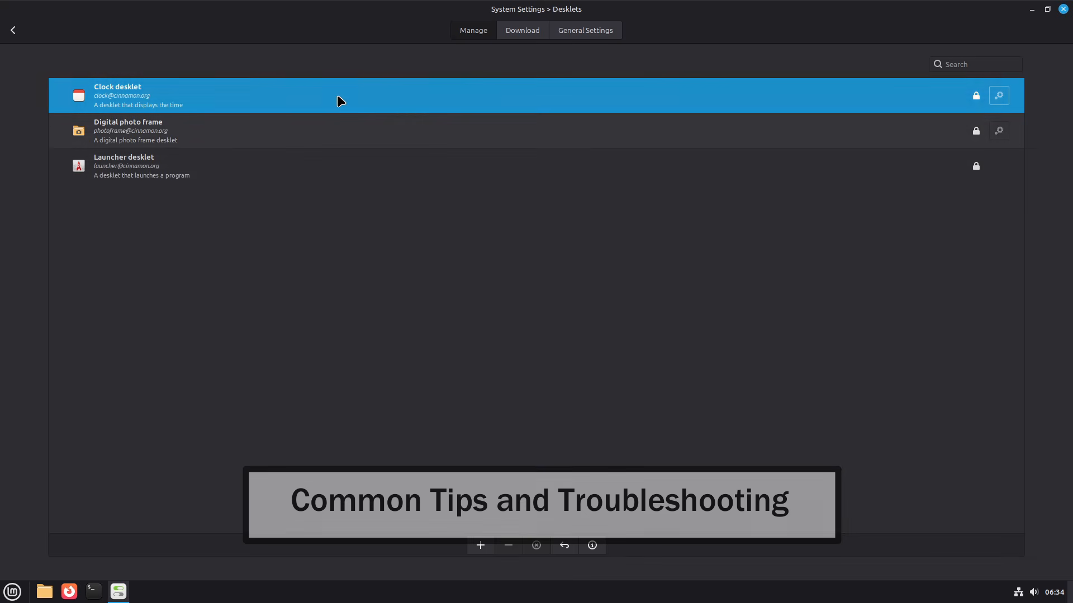
{"action": "left_click", "coordinate": [511, 34]}
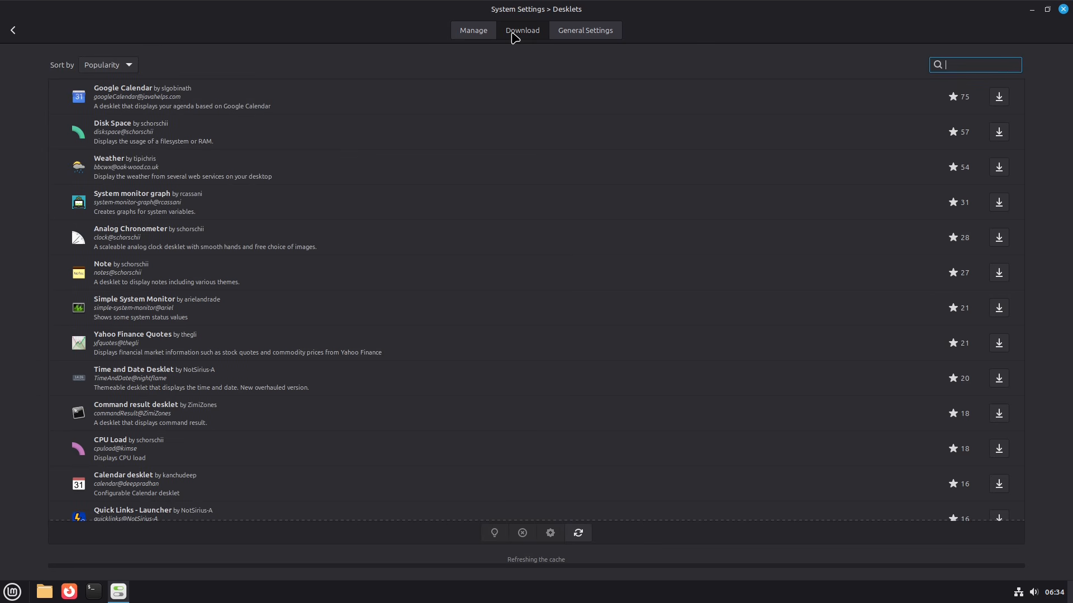
{"action": "left_click", "coordinate": [14, 30]}
{"action": "left_click", "coordinate": [505, 184]}
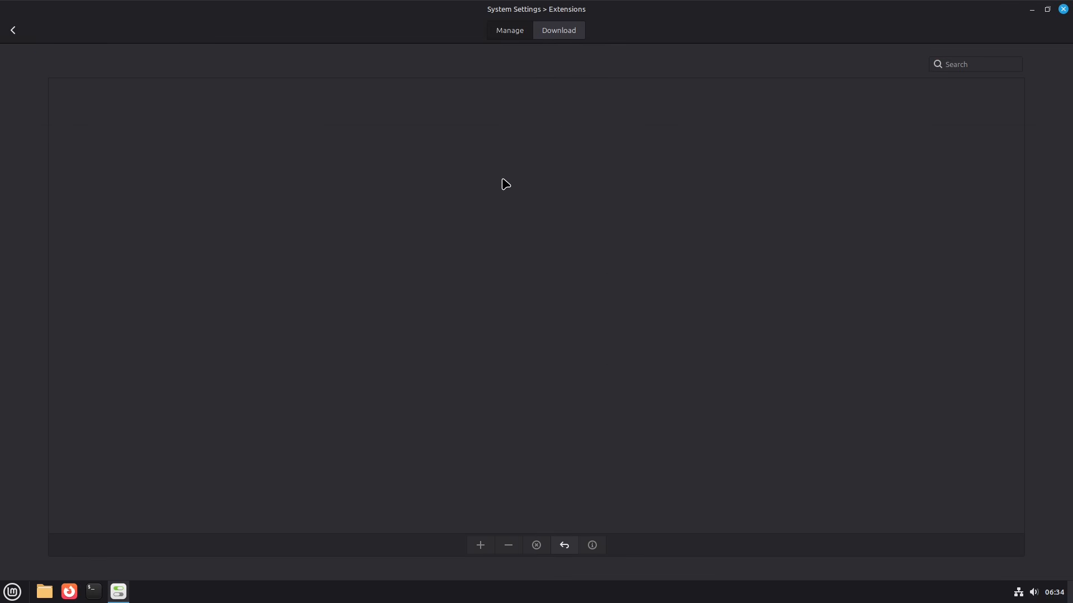
{"action": "left_click", "coordinate": [562, 31]}
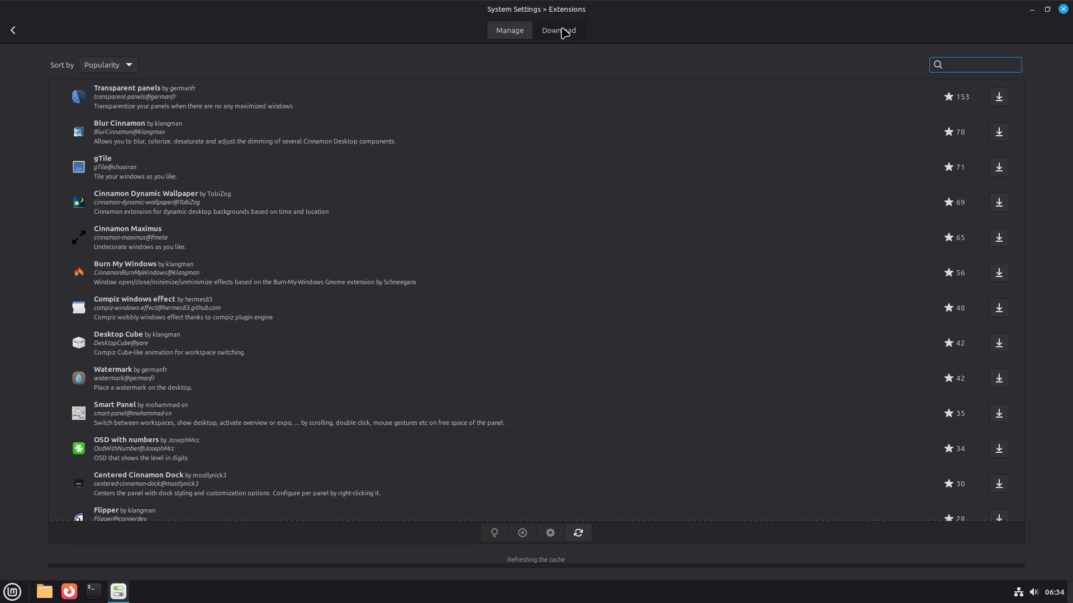
{"action": "left_click", "coordinate": [15, 32]}
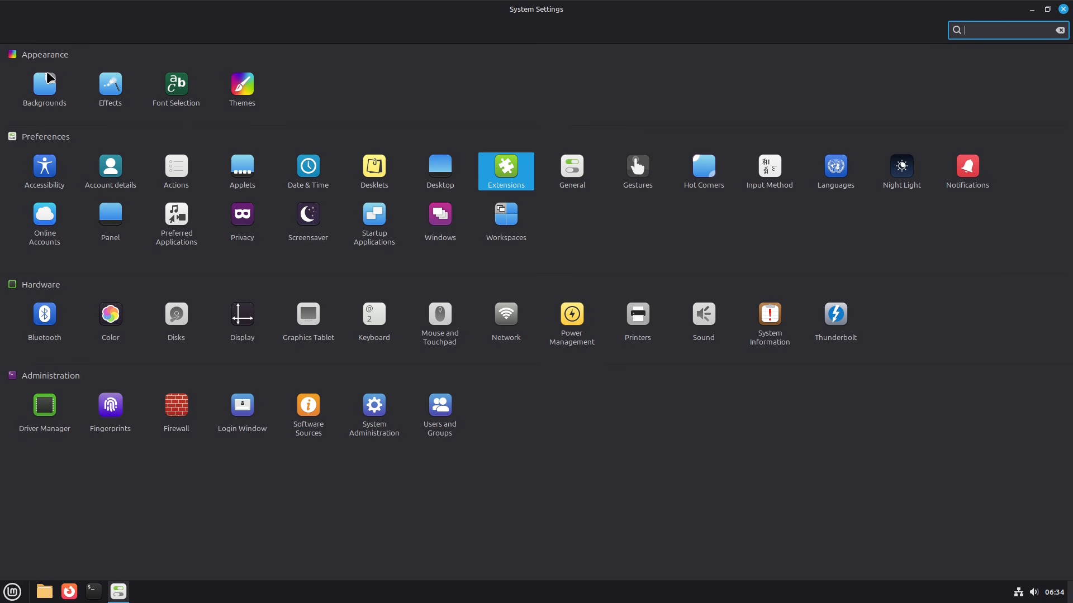
Enable gestures in the Gestures settings and close System Settings
{"action": "left_click", "coordinate": [651, 170]}
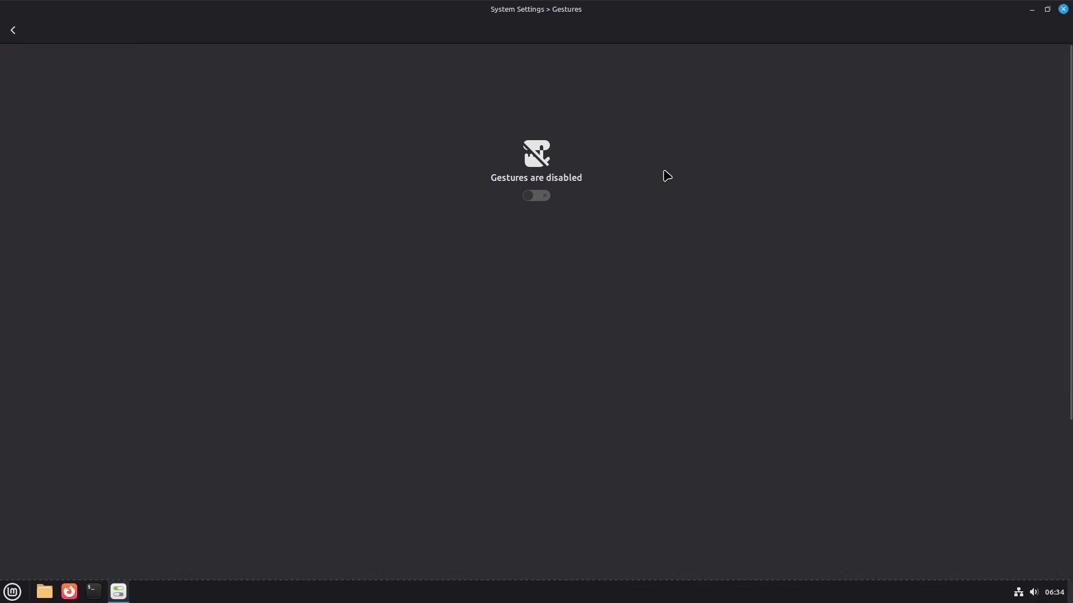
{"action": "left_click", "coordinate": [536, 199]}
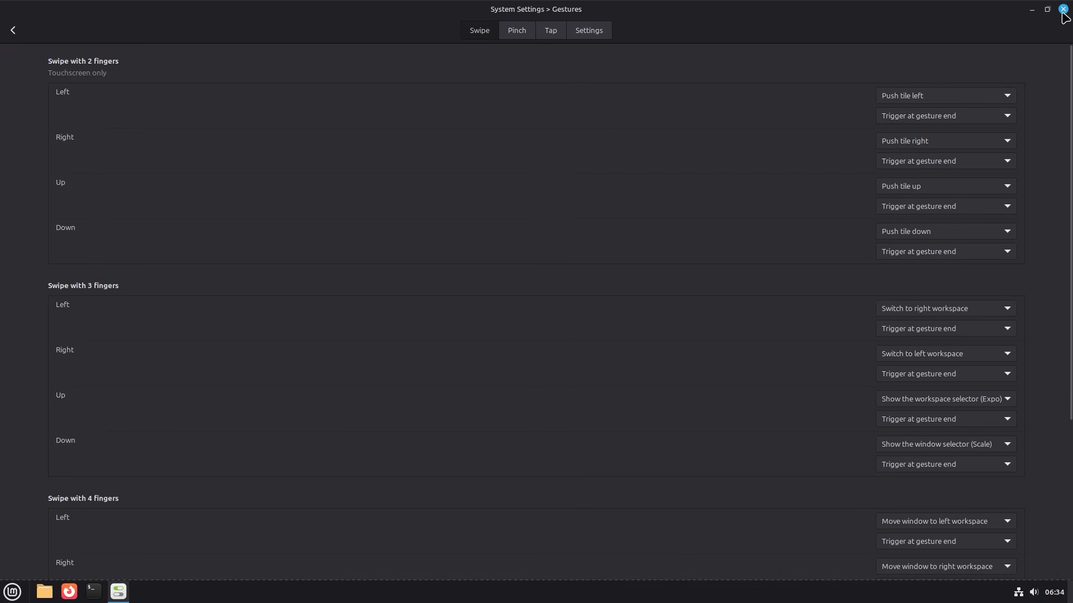
{"action": "left_click", "coordinate": [1063, 9]}
Open a terminal, maximize its window and bring up its profile preferences
{"action": "left_click", "coordinate": [95, 591]}
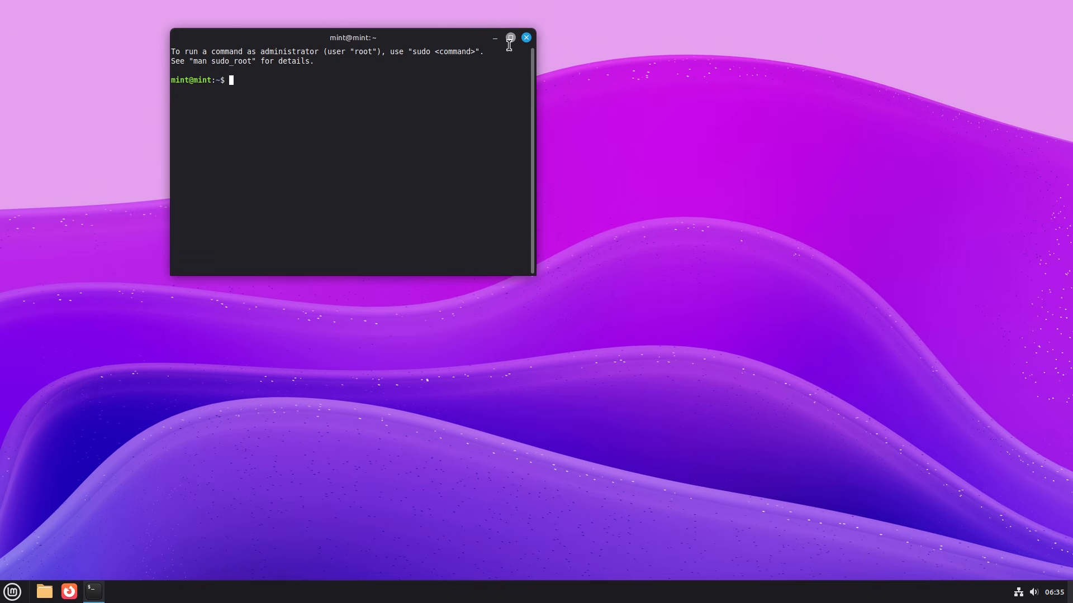
{"action": "left_click", "coordinate": [510, 38]}
{"action": "right_click", "coordinate": [491, 114]}
{"action": "left_click", "coordinate": [530, 232]}
{"action": "right_click", "coordinate": [526, 225]}
{"action": "left_click", "coordinate": [561, 330]}
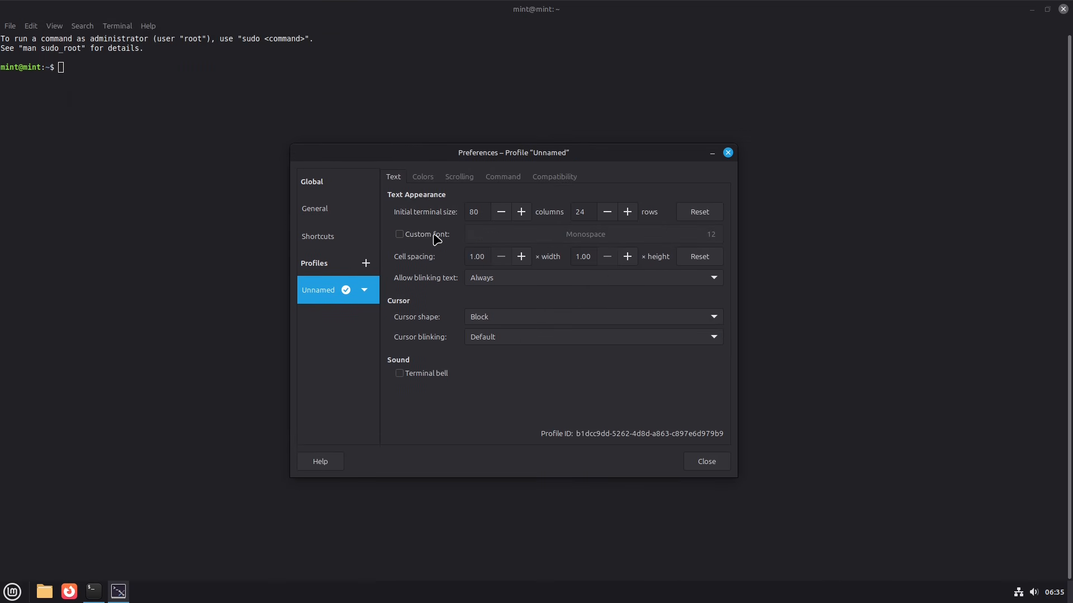
Enable a custom font for the terminal profile, using Monospace at size 16
{"action": "left_click", "coordinate": [433, 234]}
{"action": "left_click", "coordinate": [564, 234]}
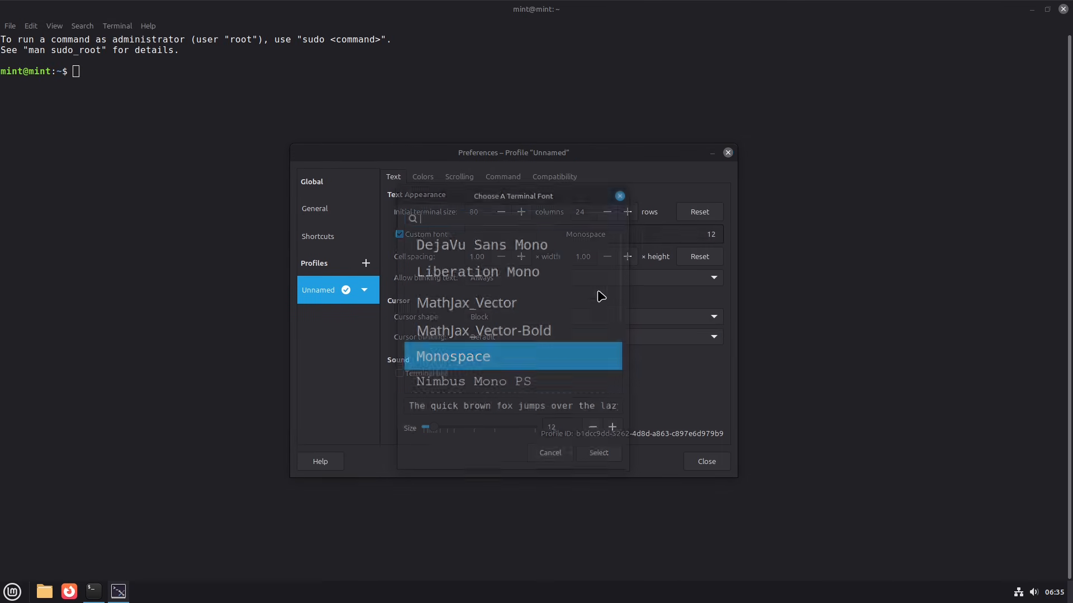
{"action": "left_click", "coordinate": [613, 434]}
{"action": "left_click", "coordinate": [613, 434]}
{"action": "left_click", "coordinate": [613, 434]}
{"action": "left_click", "coordinate": [613, 434]}
{"action": "left_click", "coordinate": [601, 459]}
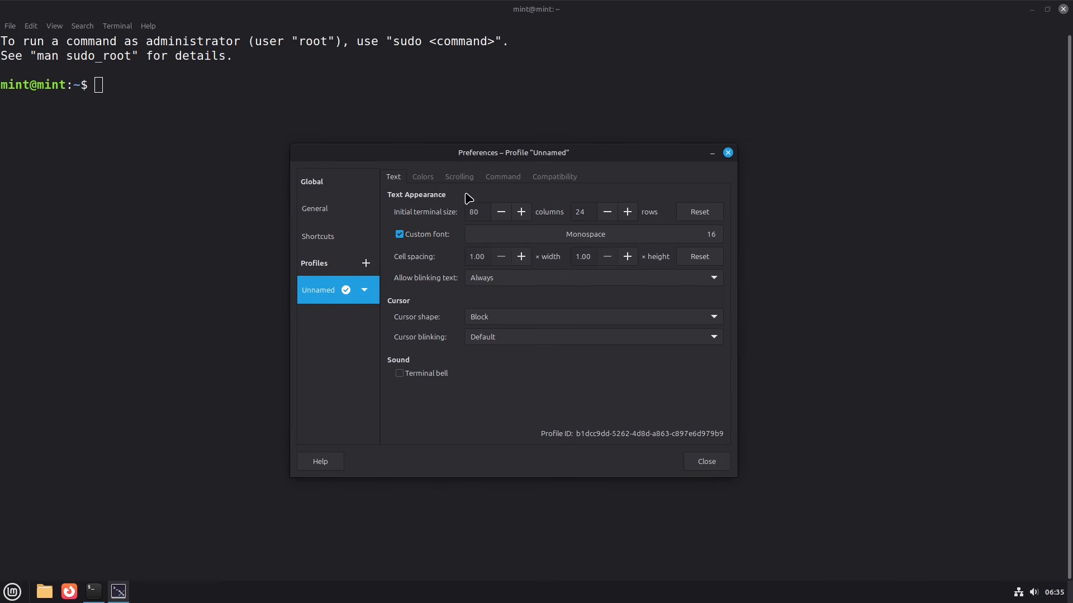
Change the terminal's bright green palette color 10 to #49E234 and close the preferences
{"action": "left_click", "coordinate": [421, 178]}
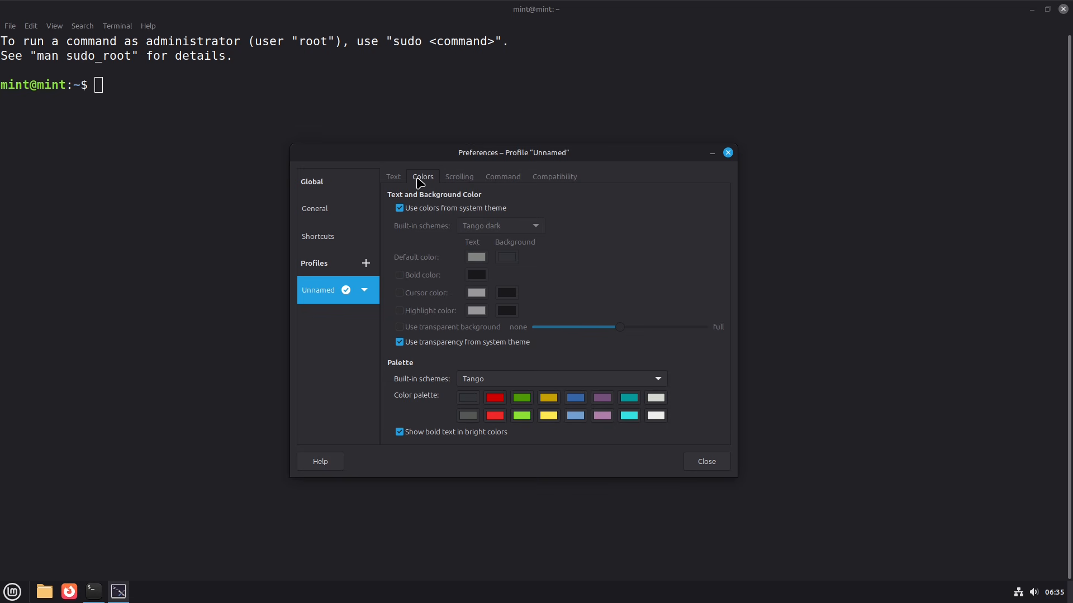
{"action": "left_click", "coordinate": [522, 416]}
{"action": "left_click", "coordinate": [428, 314]}
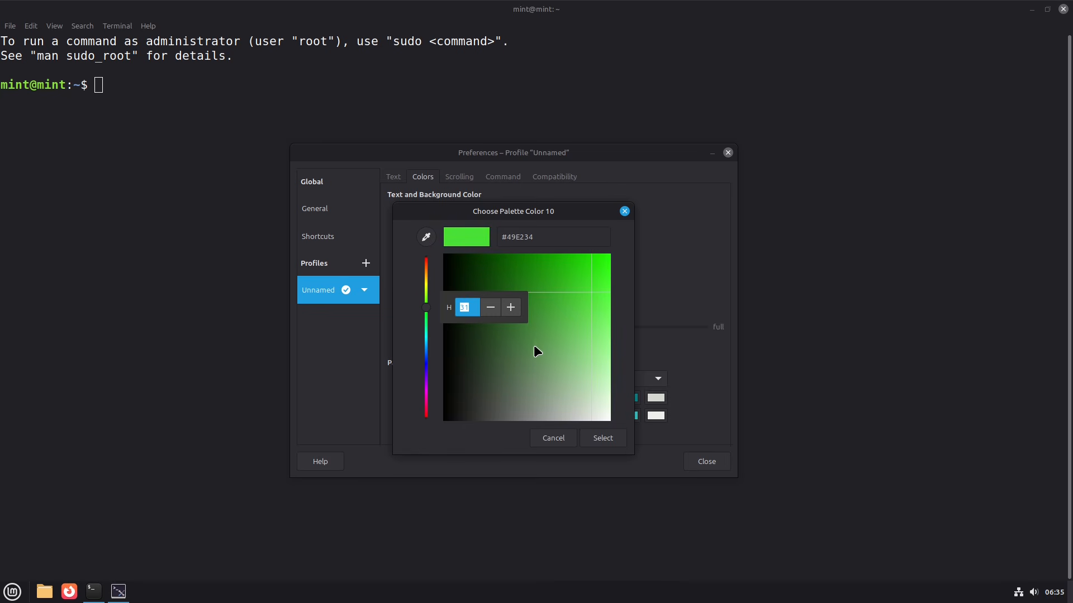
{"action": "left_click", "coordinate": [603, 438]}
{"action": "left_click", "coordinate": [707, 461]}
Run neofetch in the terminal to show the system information
{"action": "type", "text": "neofetch"}
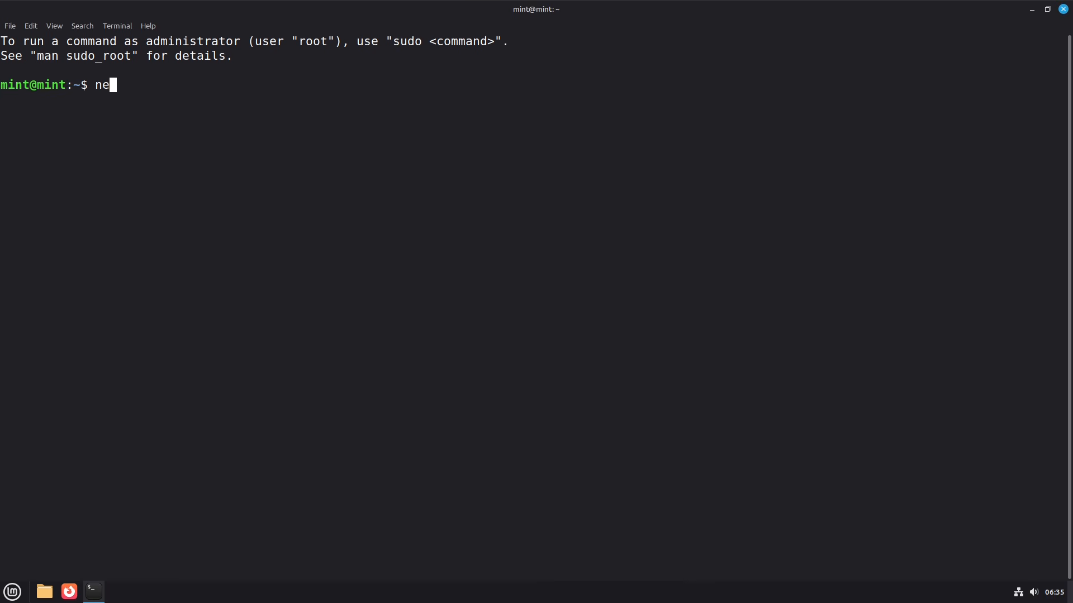
{"action": "key", "text": "Return"}
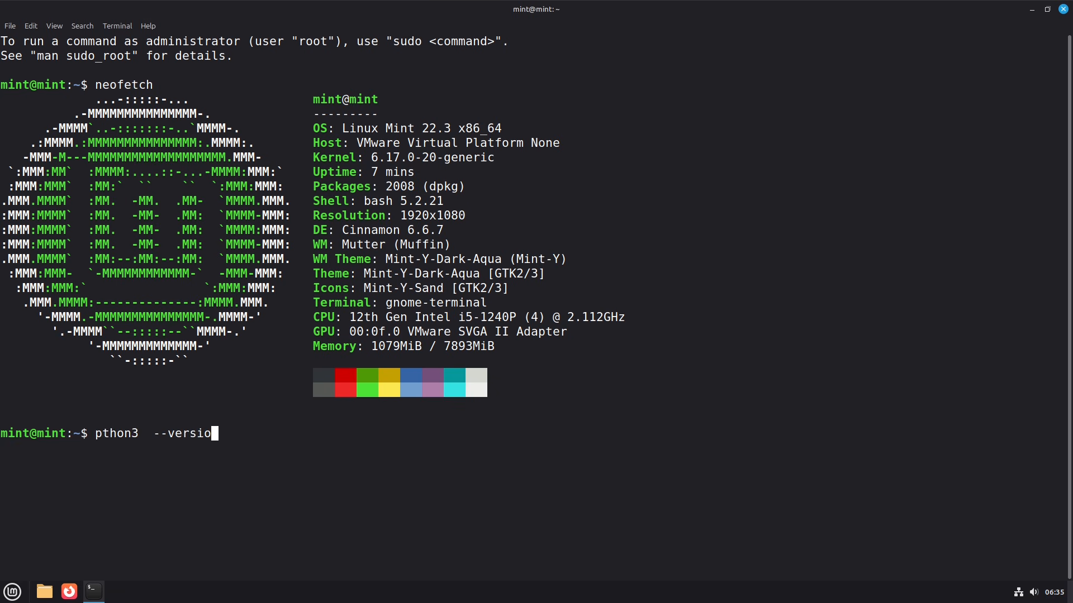
Check the installed Python version with python3 --version and clear the terminal
{"action": "type", "text": "n"}
{"action": "key", "text": "Return"}
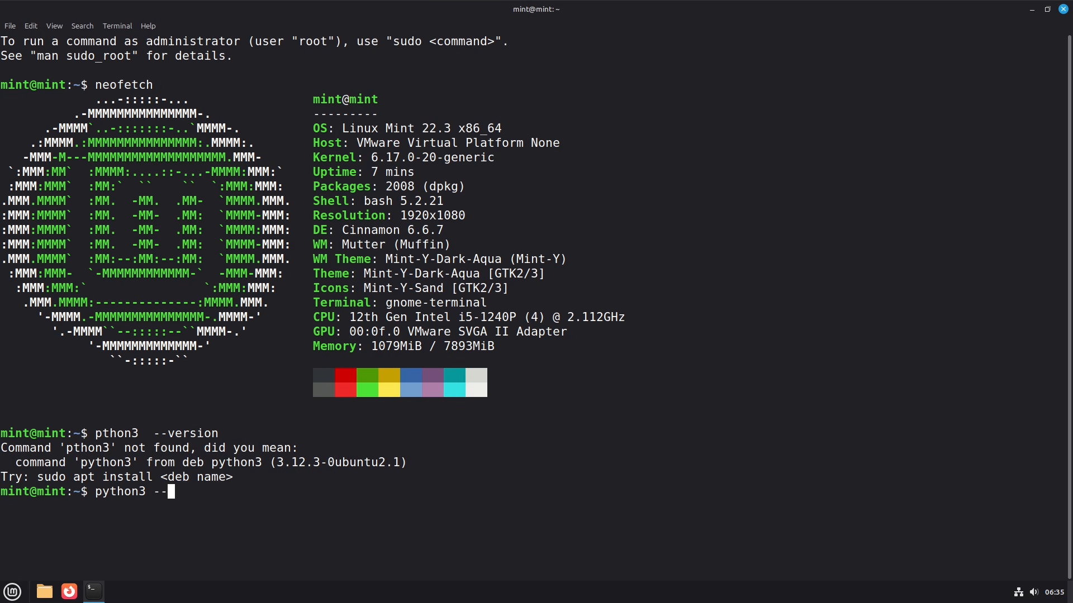
{"action": "type", "text": "python3 --version"}
{"action": "key", "text": "Return"}
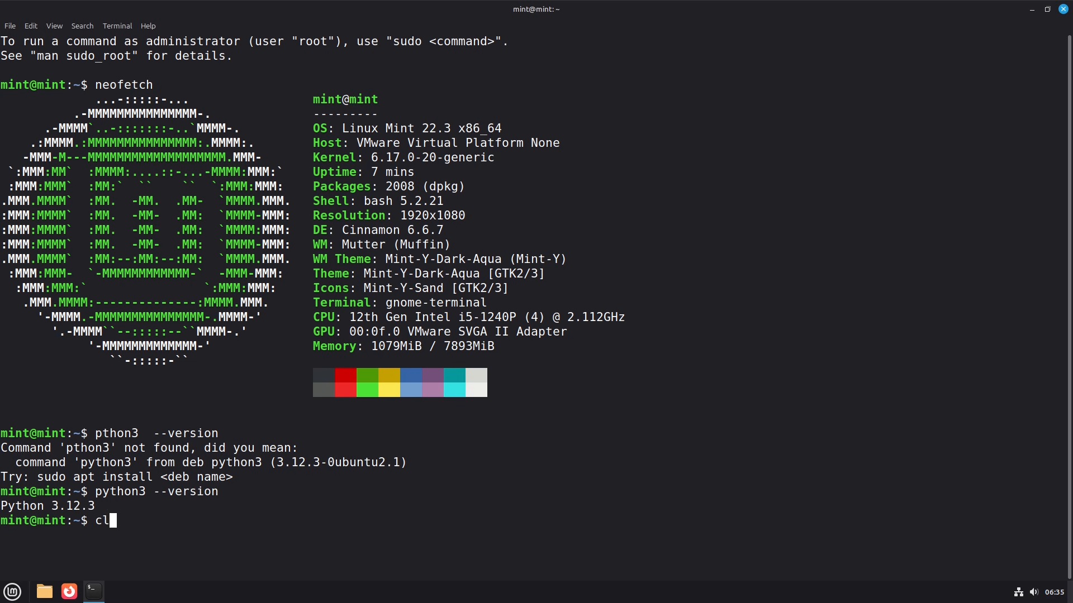
{"action": "type", "text": "clear"}
{"action": "key", "text": "Return"}
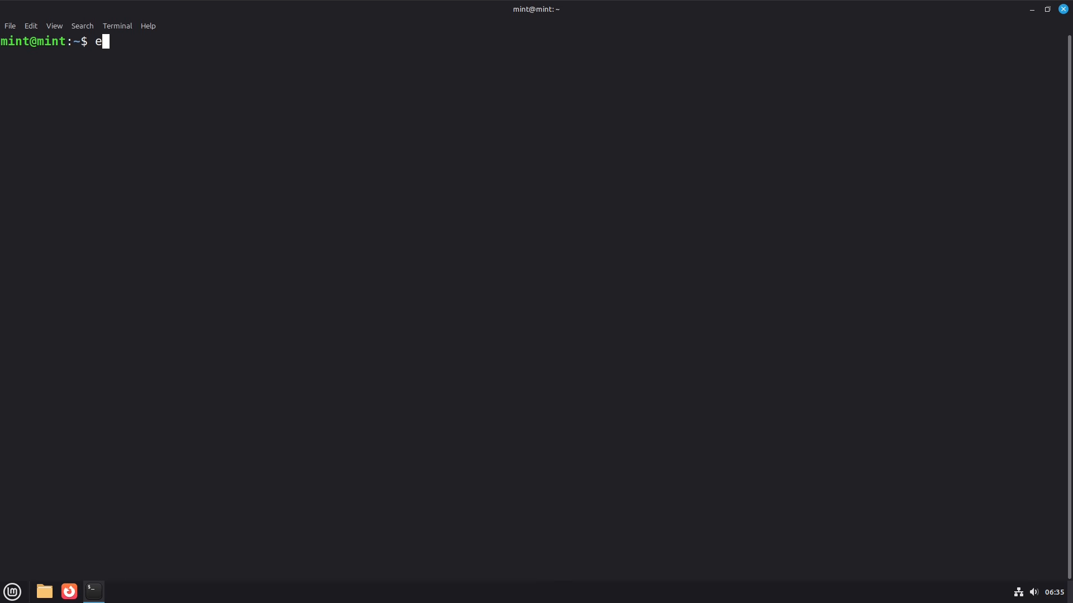